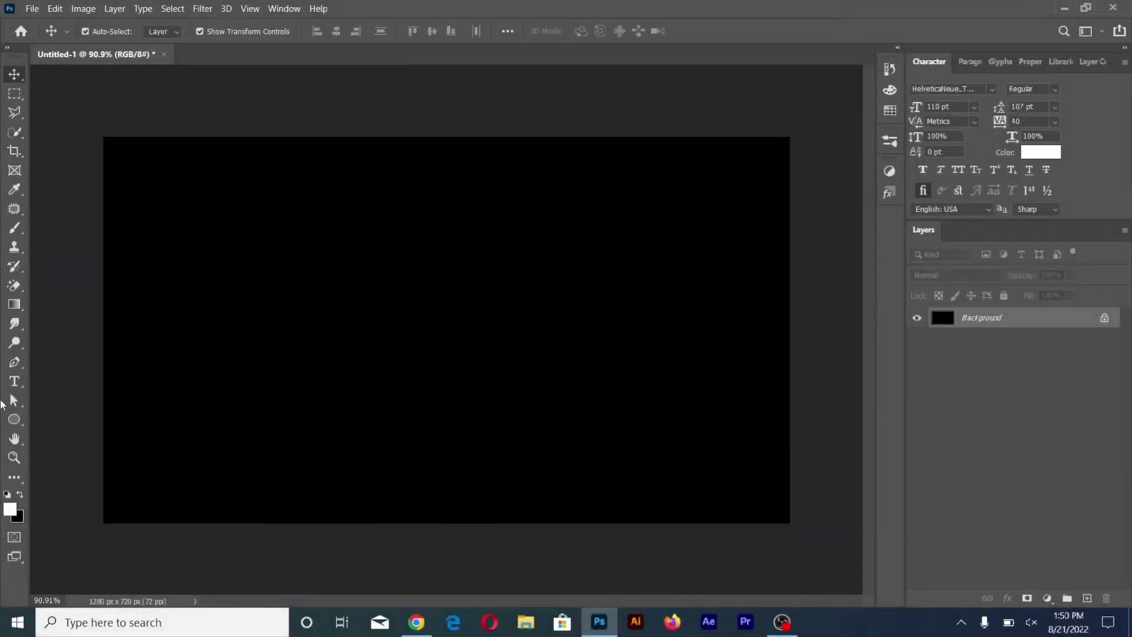
Type the two-line text 'SLICED' / 'TEXT' on the canvas
{"action": "left_click", "coordinate": [15, 381]}
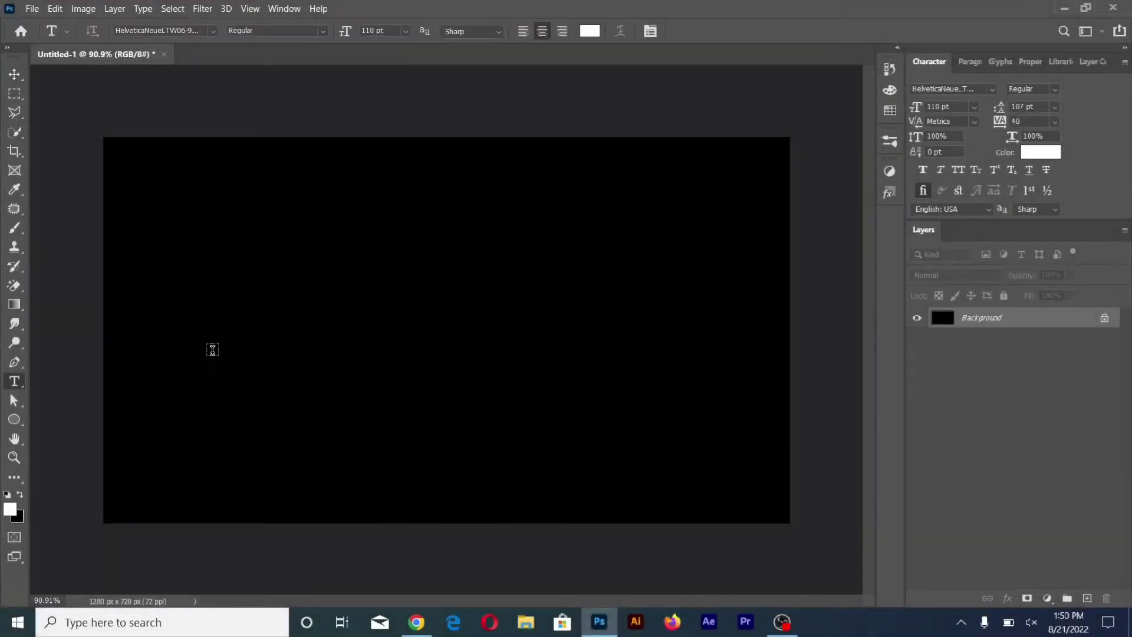
{"action": "left_click", "coordinate": [379, 319]}
{"action": "type", "text": "SLICED"}
{"action": "key", "text": "Return"}
{"action": "type", "text": "TEXT"}
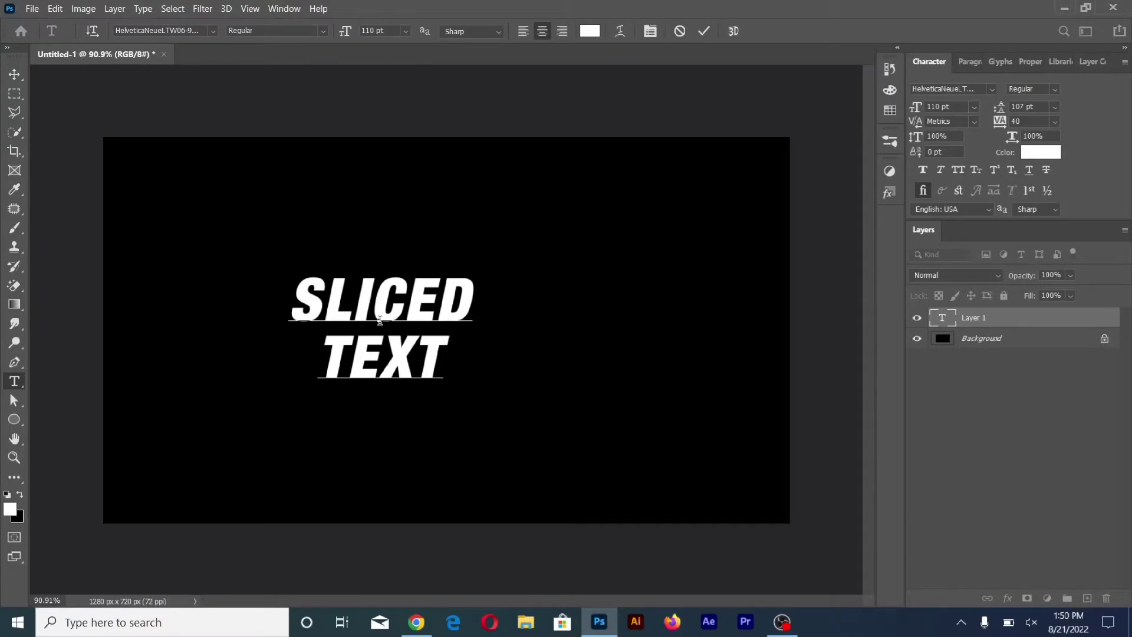
Enlarge the text to about double size (234.44 pt) and centre it horizontally and vertically
{"action": "left_click", "coordinate": [14, 74]}
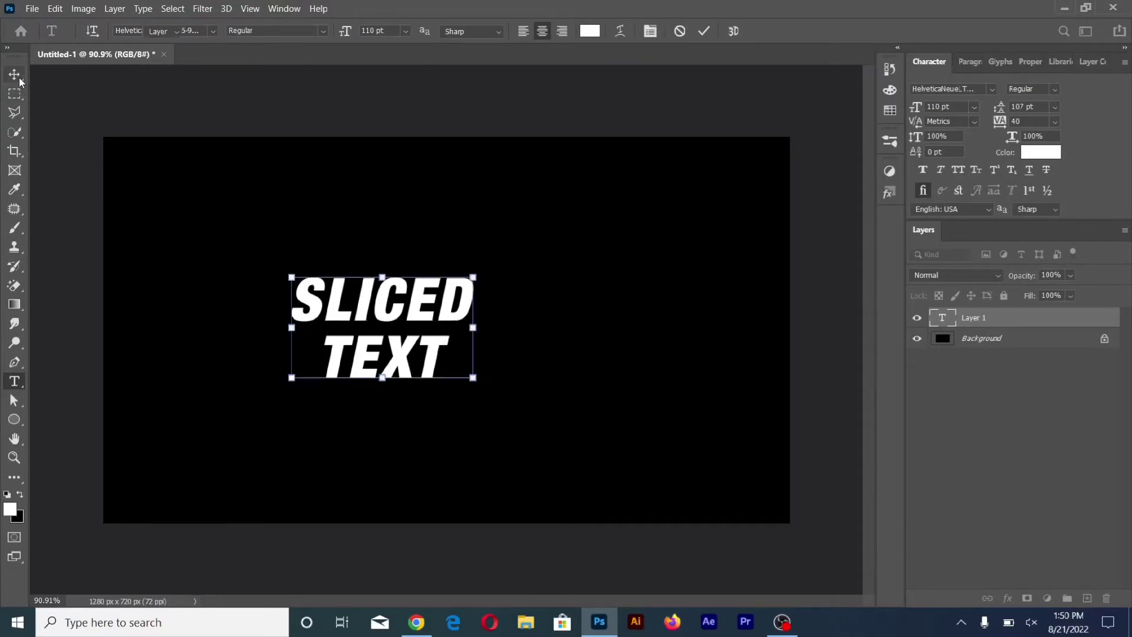
{"action": "left_click_drag", "start_coordinate": [474, 330], "coordinate": [683, 339]}
{"action": "left_click", "coordinate": [730, 31]}
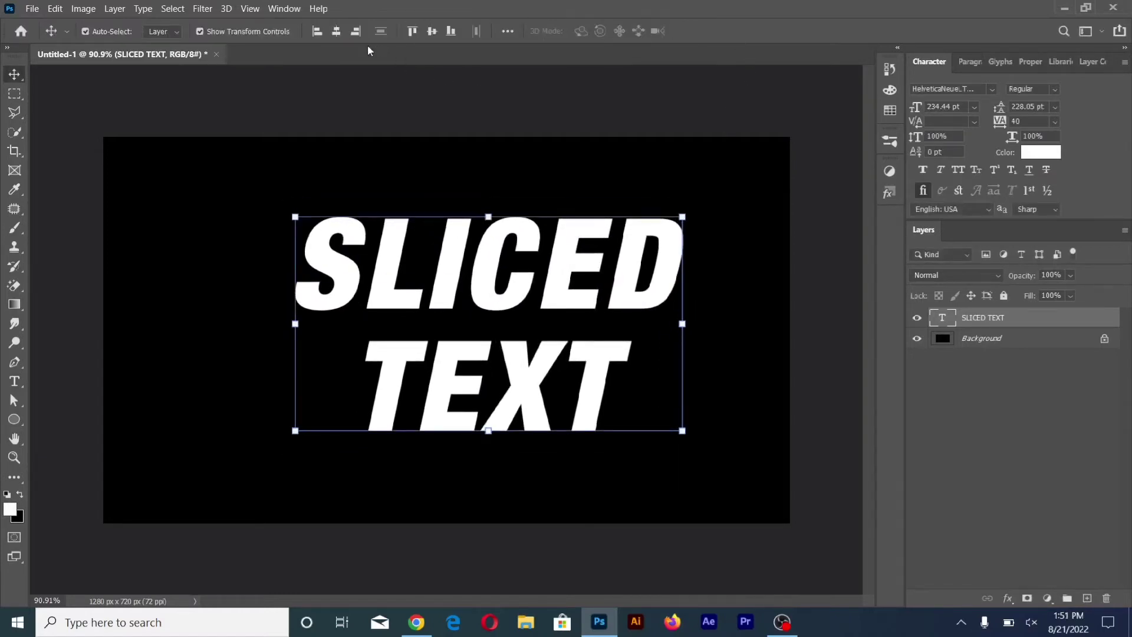
{"action": "left_click", "coordinate": [339, 32]}
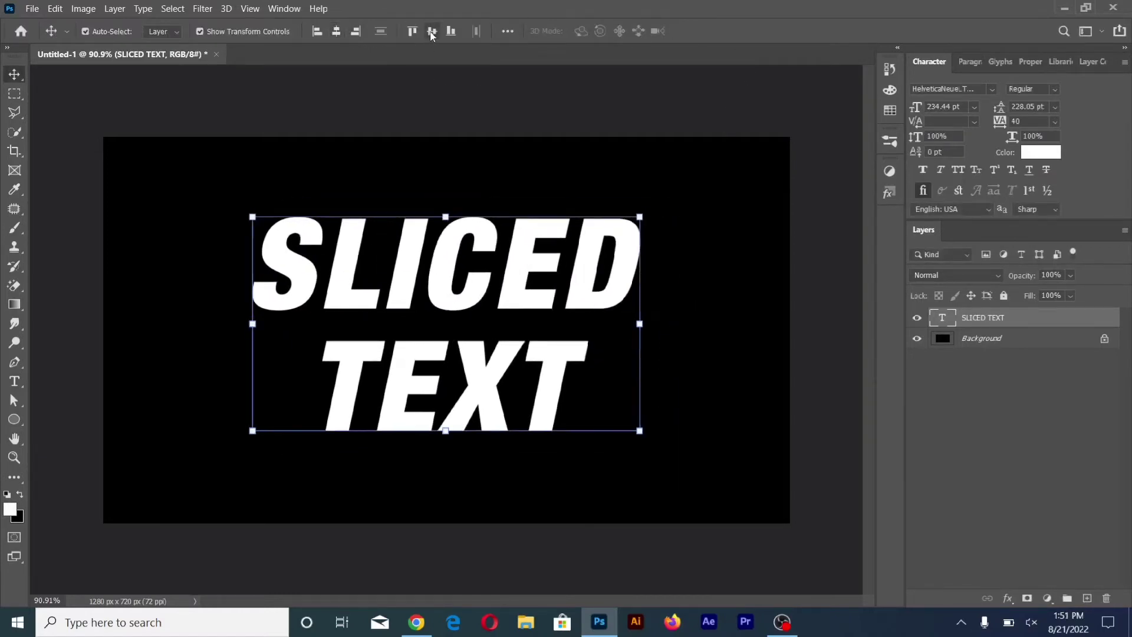
{"action": "left_click", "coordinate": [431, 32]}
{"action": "left_click", "coordinate": [513, 179]}
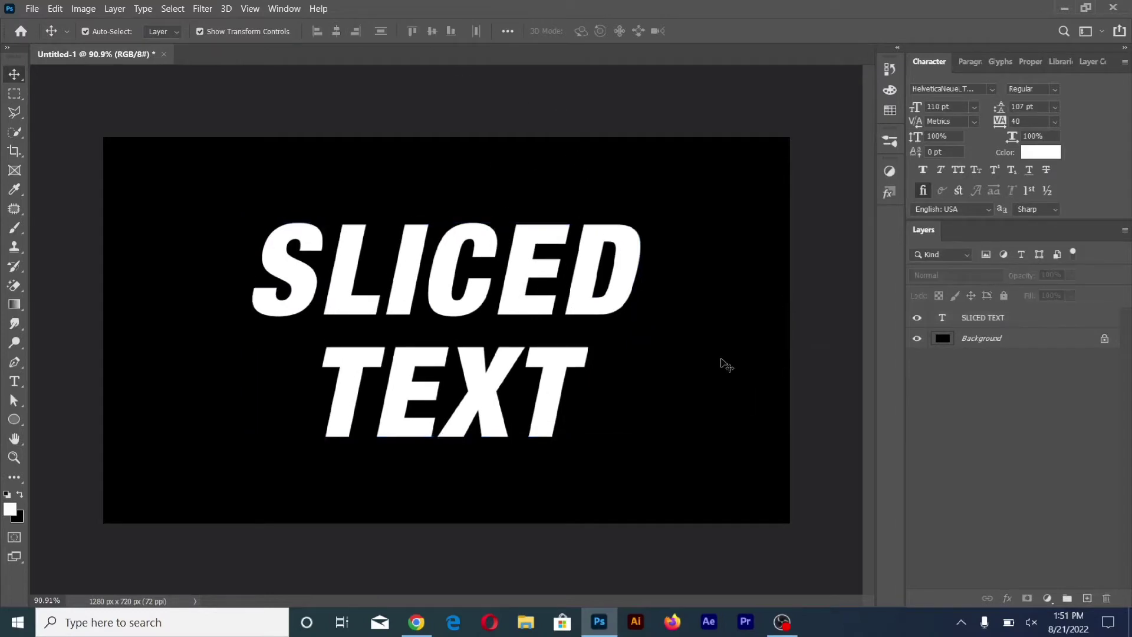
{"action": "left_click", "coordinate": [593, 310]}
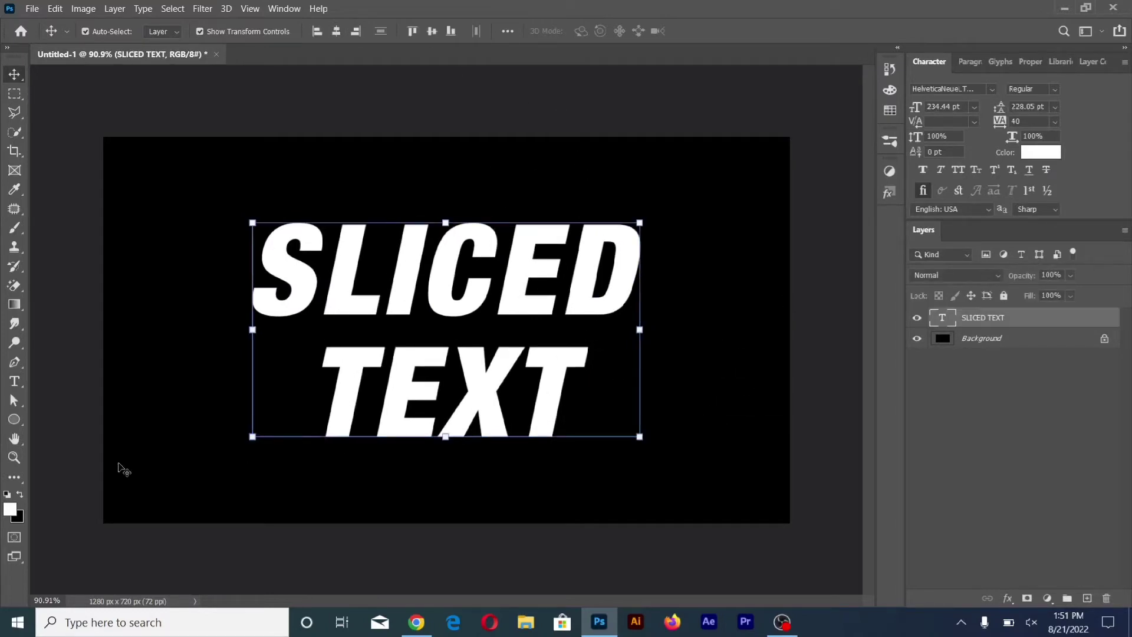
Change the text colour to orange ff9900
{"action": "left_click", "coordinate": [14, 381]}
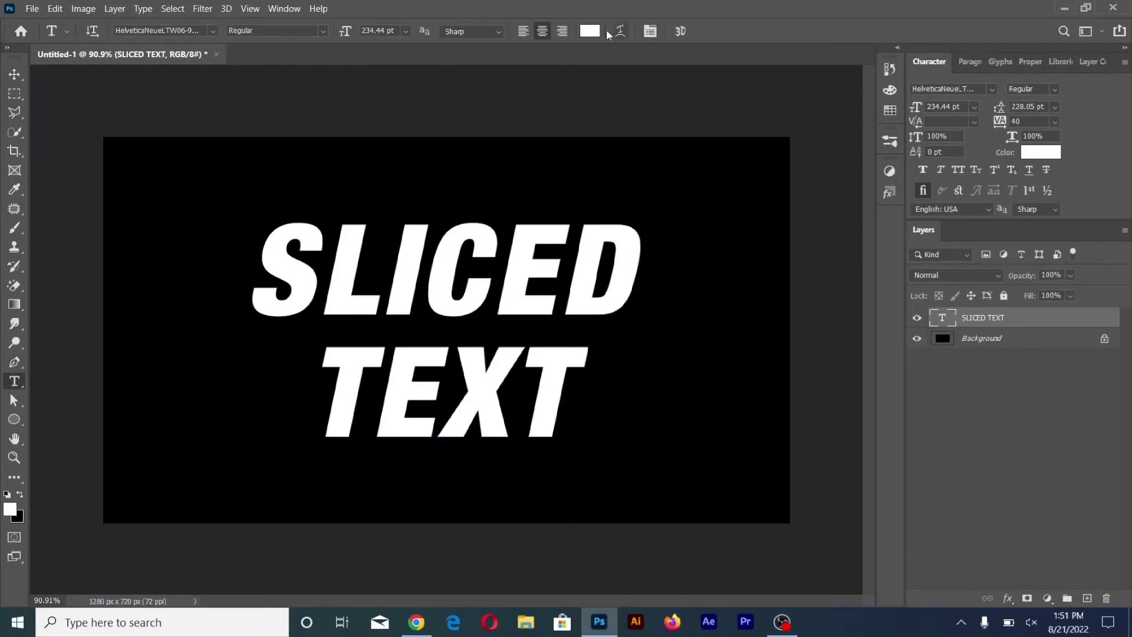
{"action": "left_click", "coordinate": [590, 32]}
{"action": "left_click_drag", "start_coordinate": [840, 398], "coordinate": [837, 411]}
{"action": "left_click", "coordinate": [808, 268]}
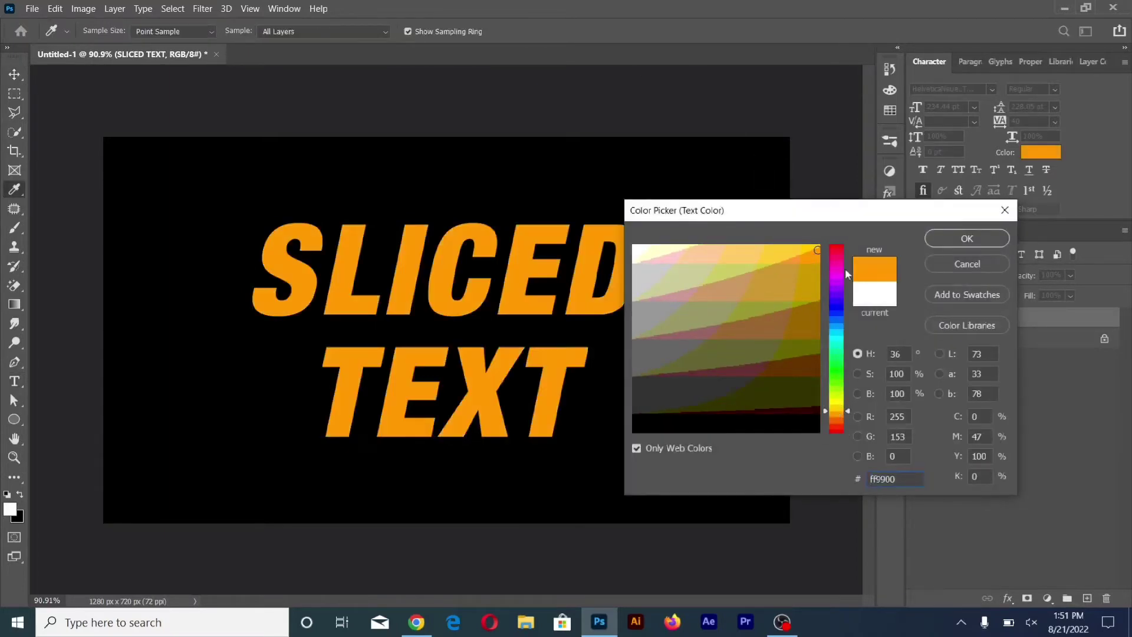
{"action": "left_click", "coordinate": [975, 238]}
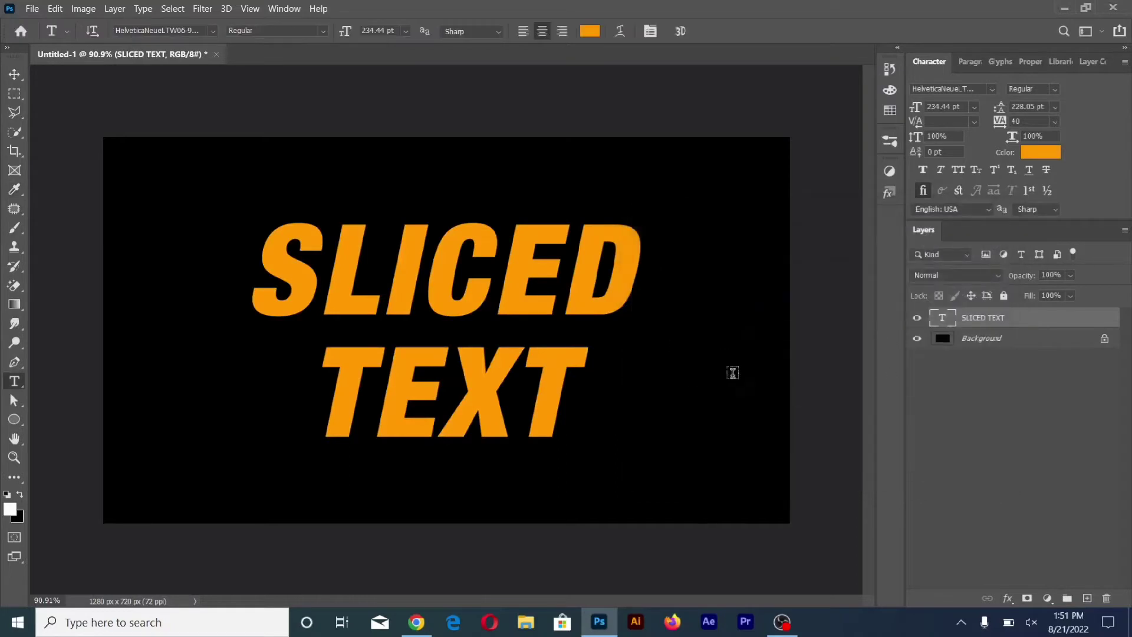
Duplicate the SLICED TEXT layer with Ctrl+J, creating SLICED TEXT copy
{"action": "left_click", "coordinate": [14, 74]}
{"action": "key", "text": "ctrl"}
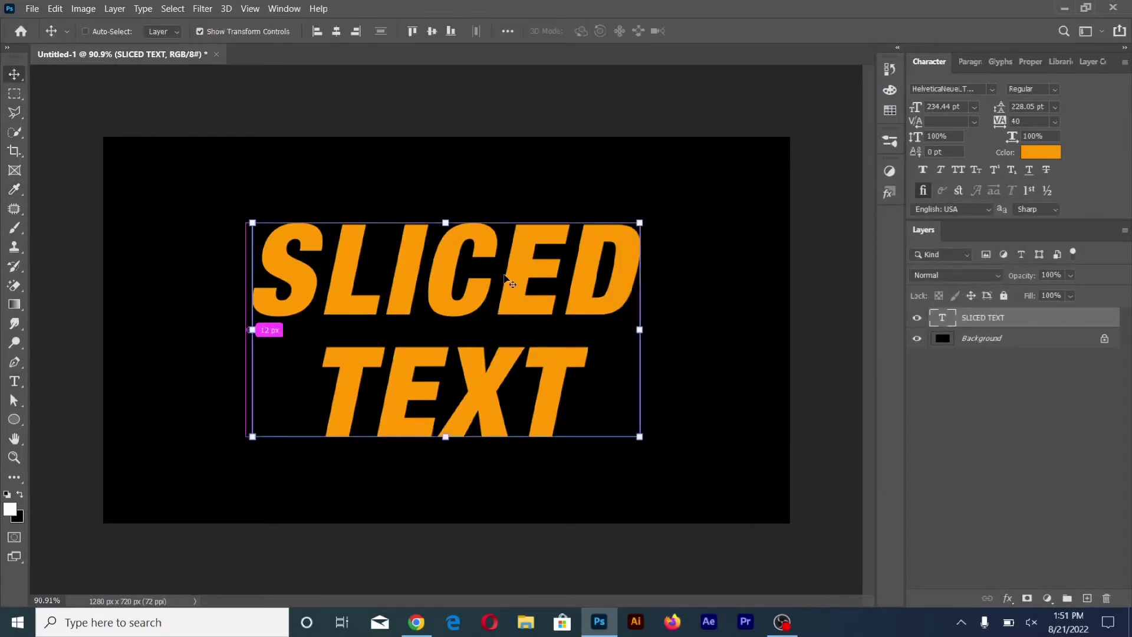
{"action": "key", "text": "ctrl+j"}
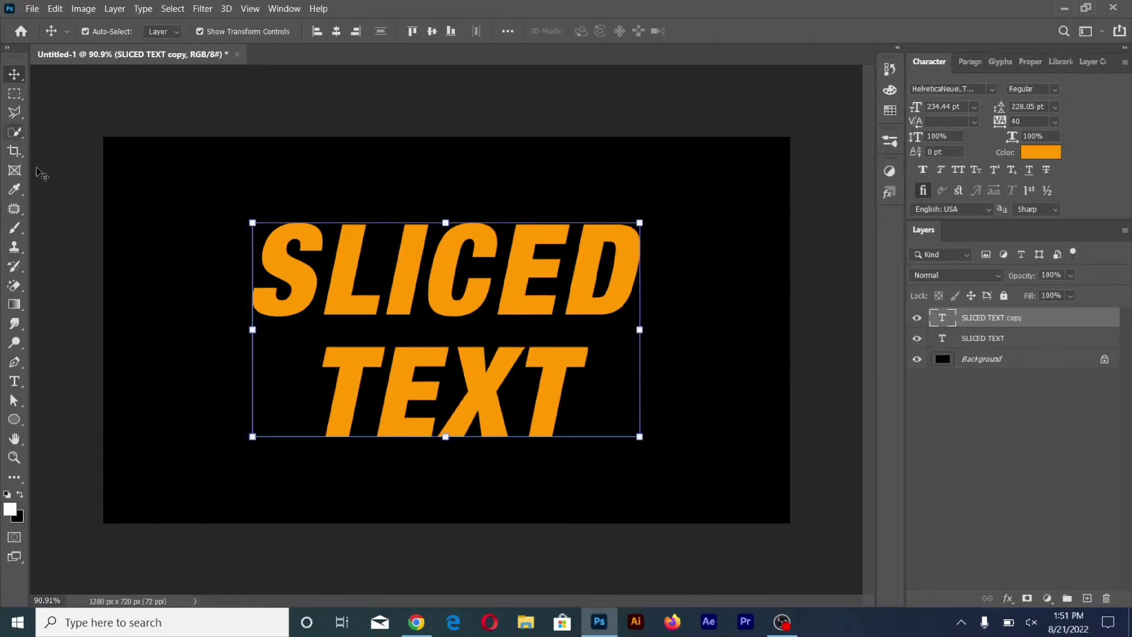
{"action": "left_click", "coordinate": [52, 177]}
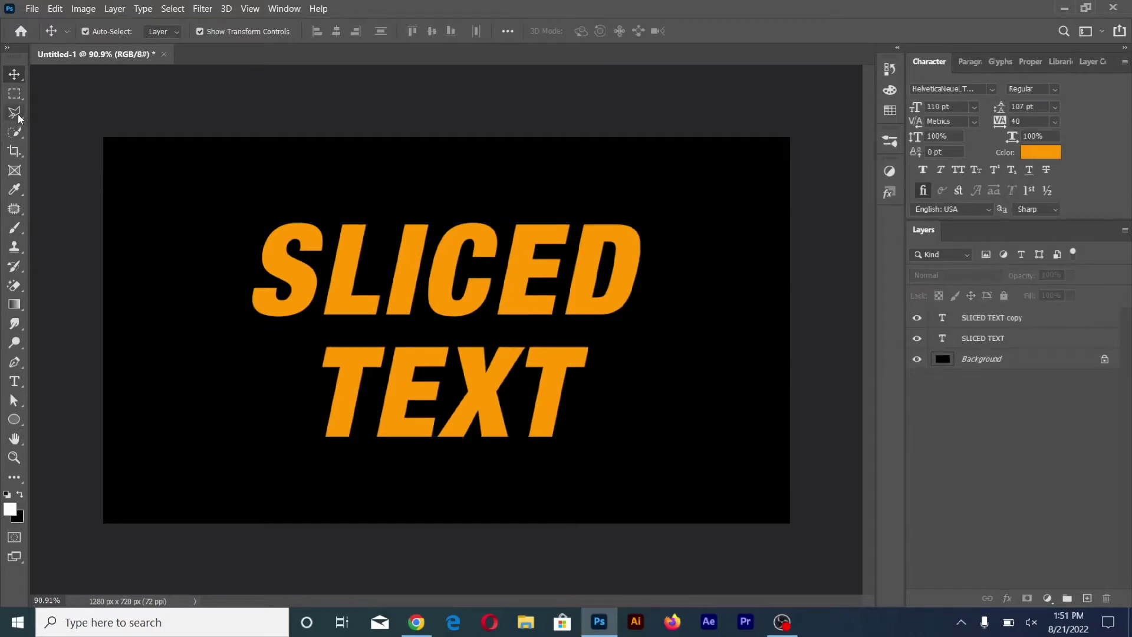
With the Polygonal Lasso, select a first diagonal slice across the top of SLICED
{"action": "left_click", "coordinate": [14, 112]}
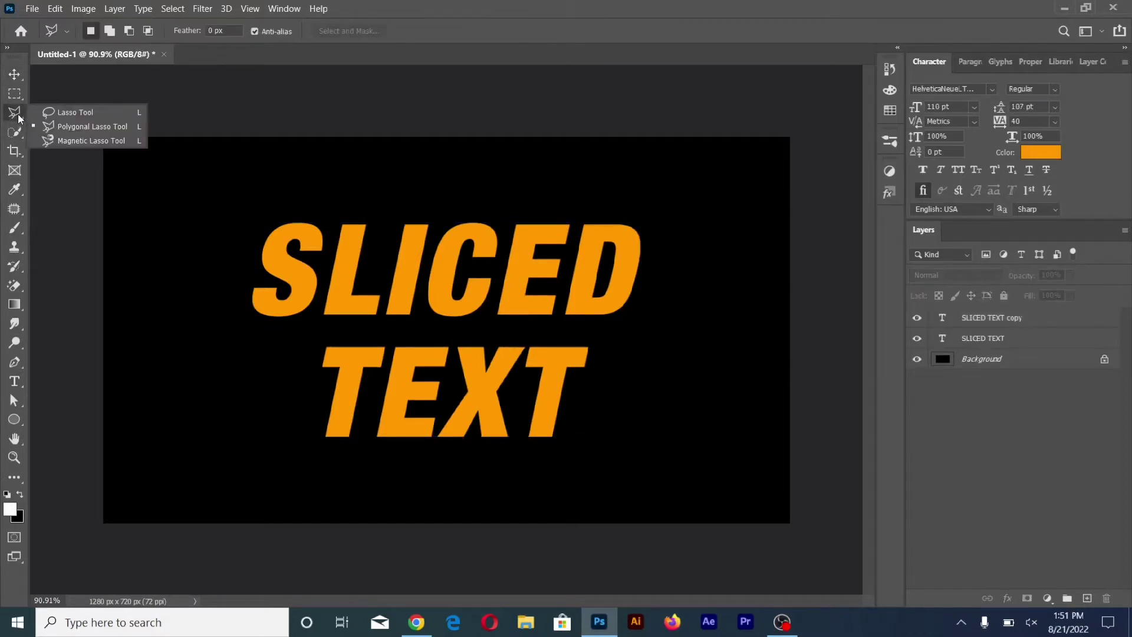
{"action": "left_click", "coordinate": [72, 128]}
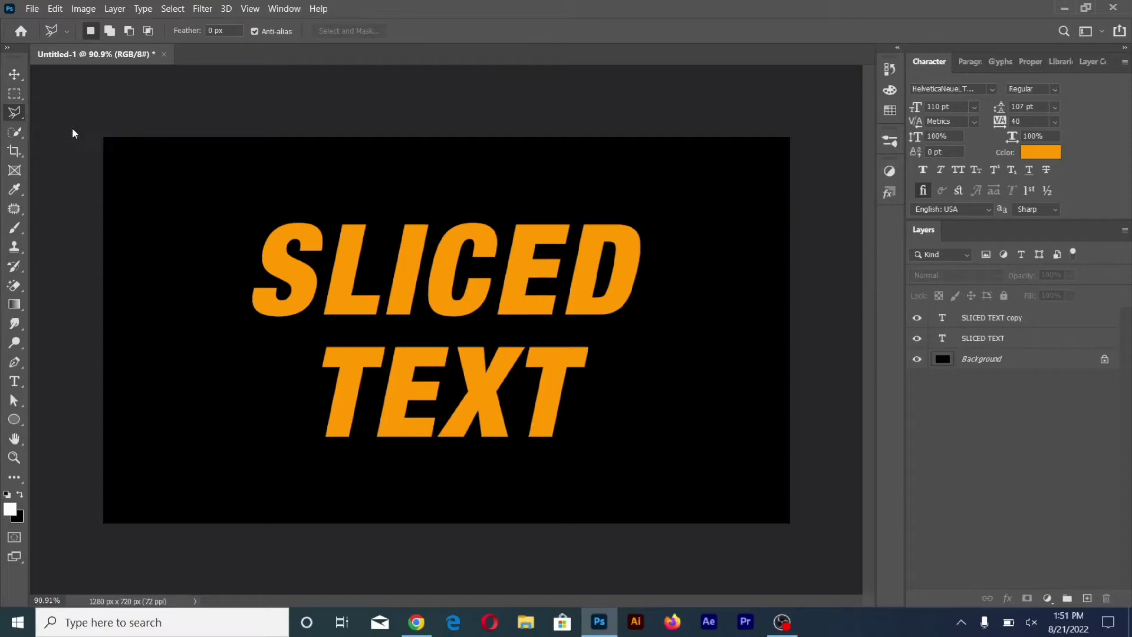
{"action": "left_click", "coordinate": [224, 275]}
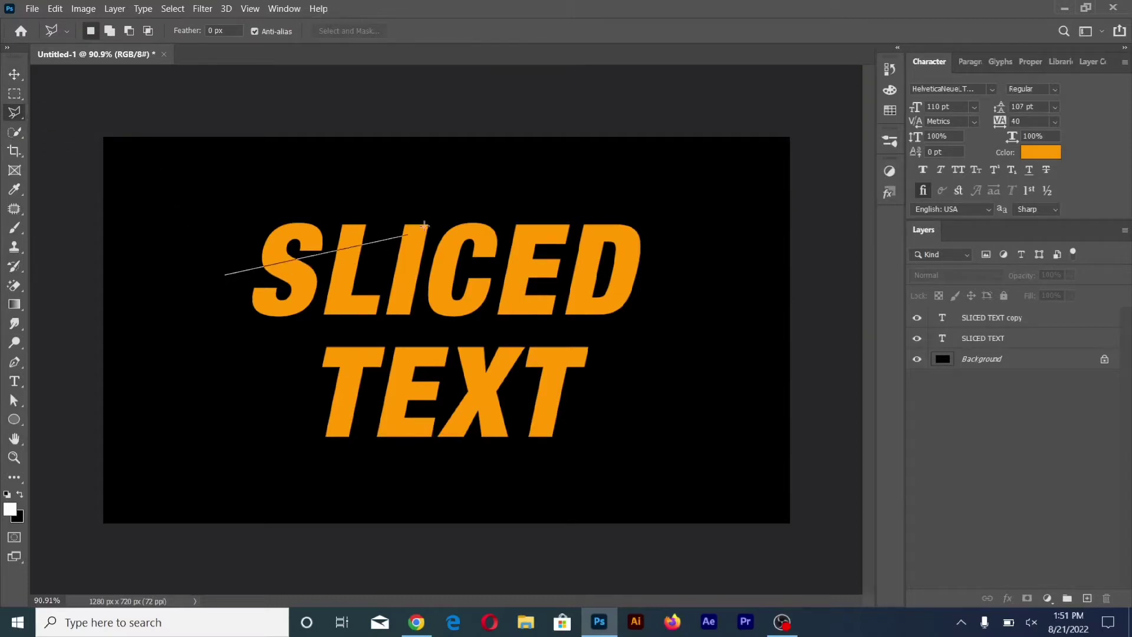
{"action": "left_click", "coordinate": [471, 206]}
{"action": "left_click", "coordinate": [235, 213]}
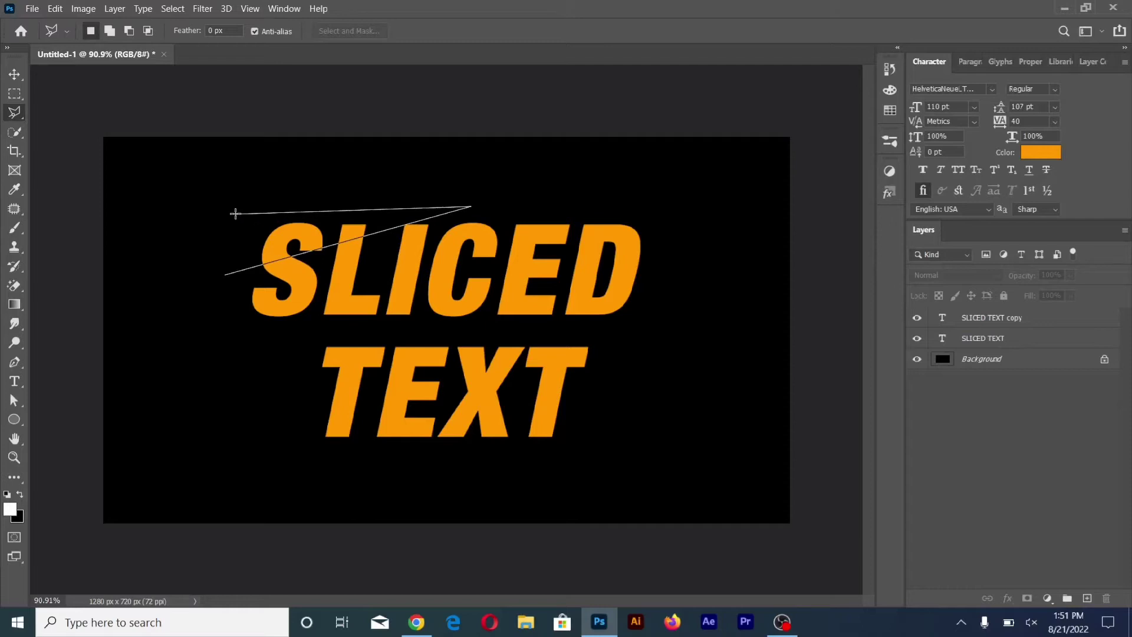
{"action": "left_click", "coordinate": [225, 276]}
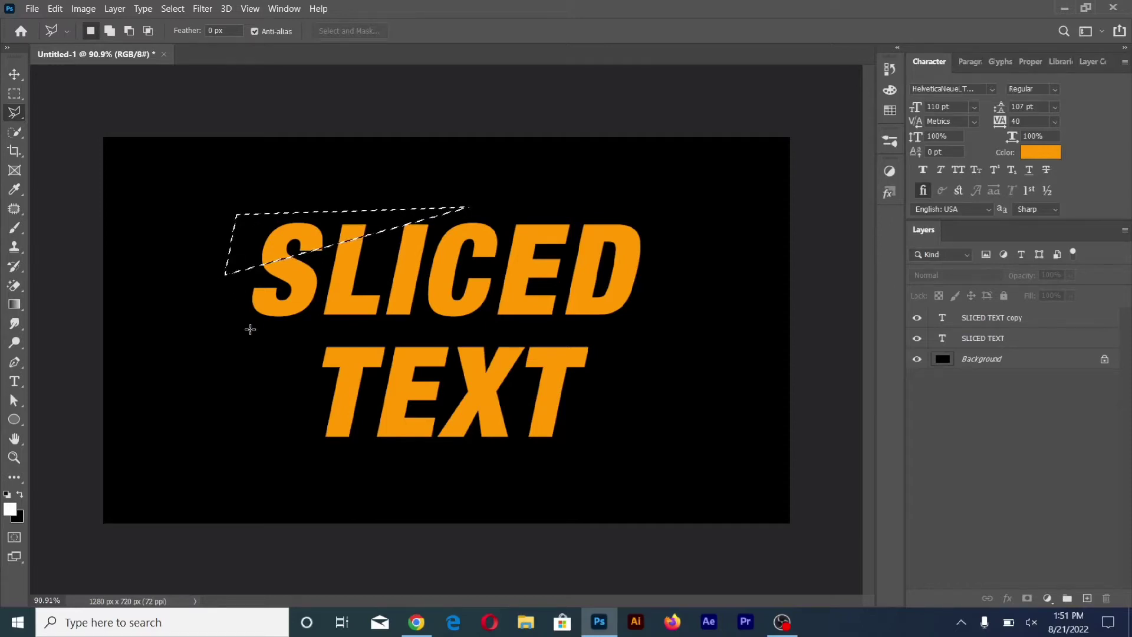
Add a second slanted slice between SLICED and TEXT to the selection
{"action": "key", "text": "shift"}
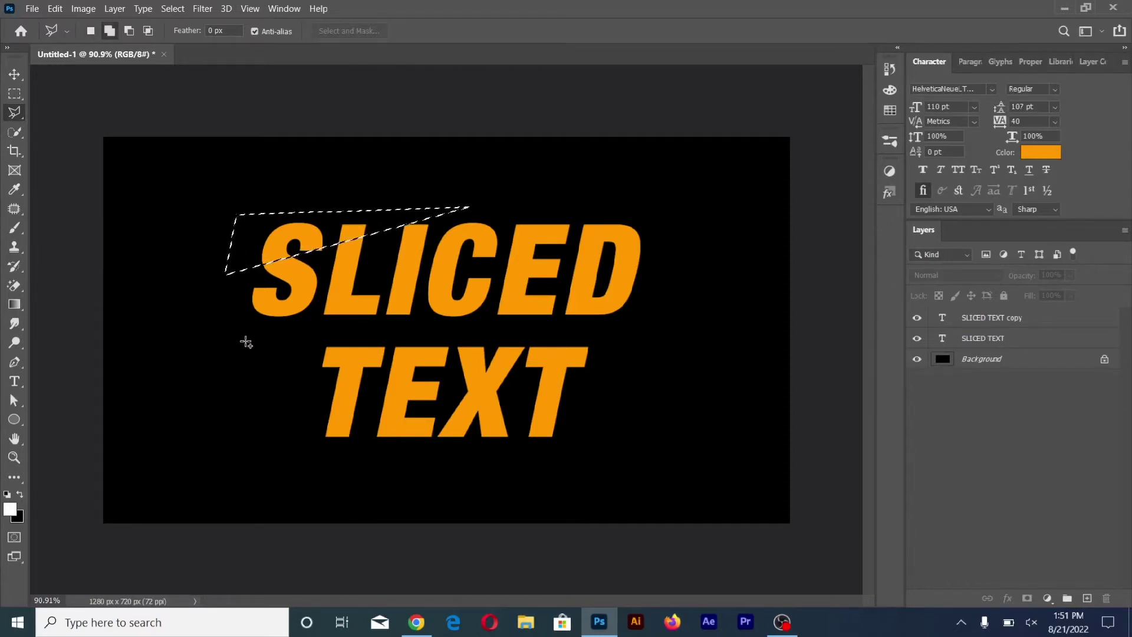
{"action": "left_click", "coordinate": [245, 340]}
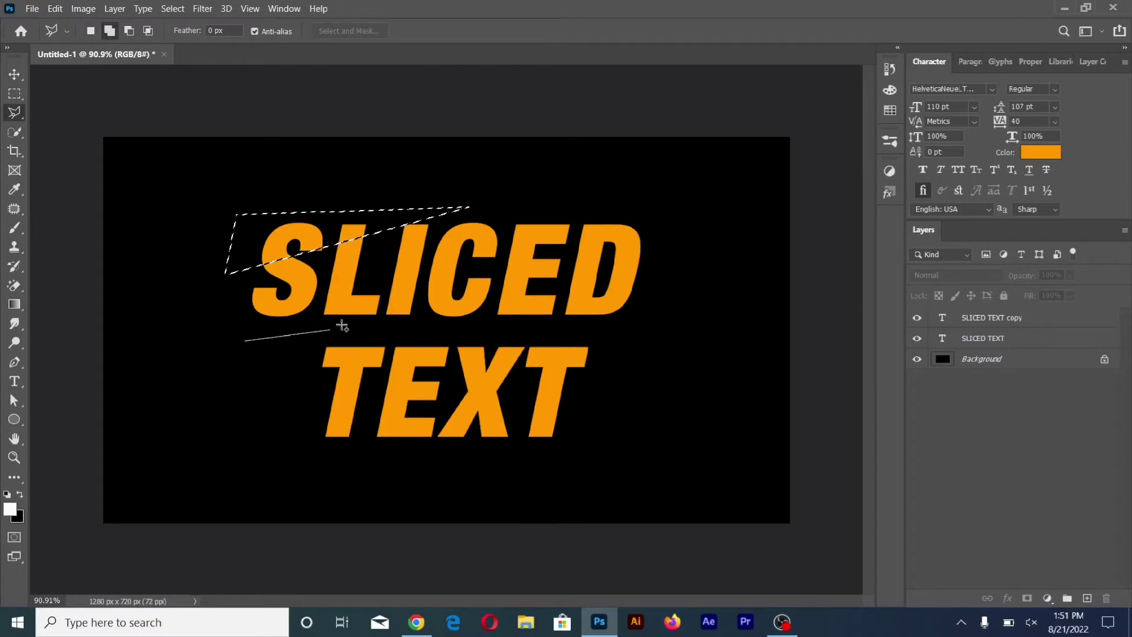
{"action": "left_click", "coordinate": [661, 240]}
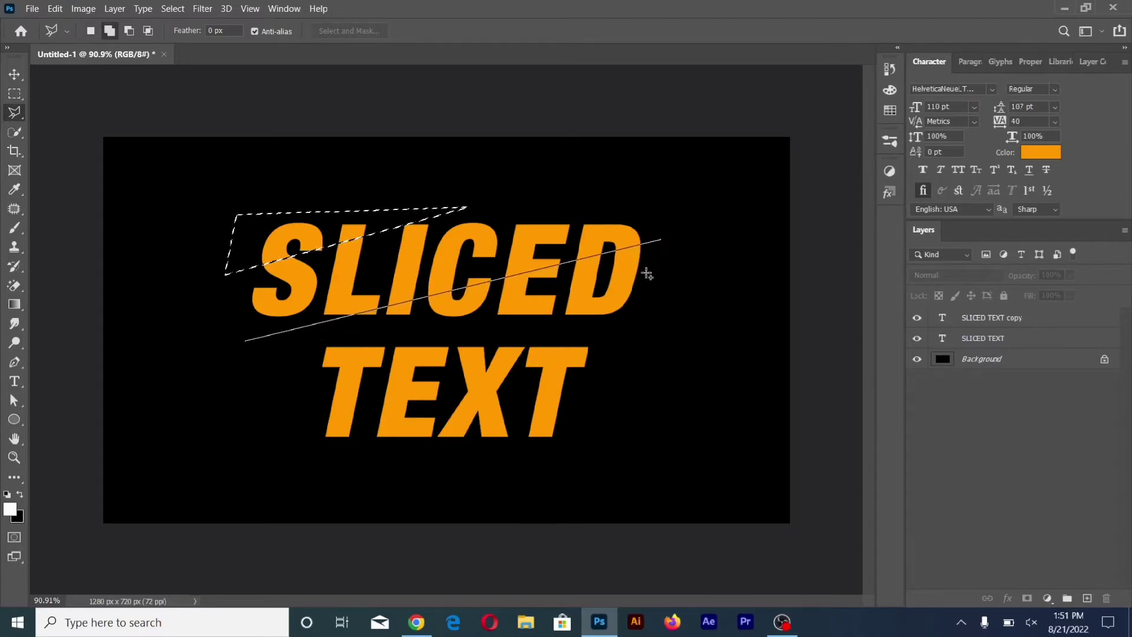
{"action": "left_click", "coordinate": [636, 342]}
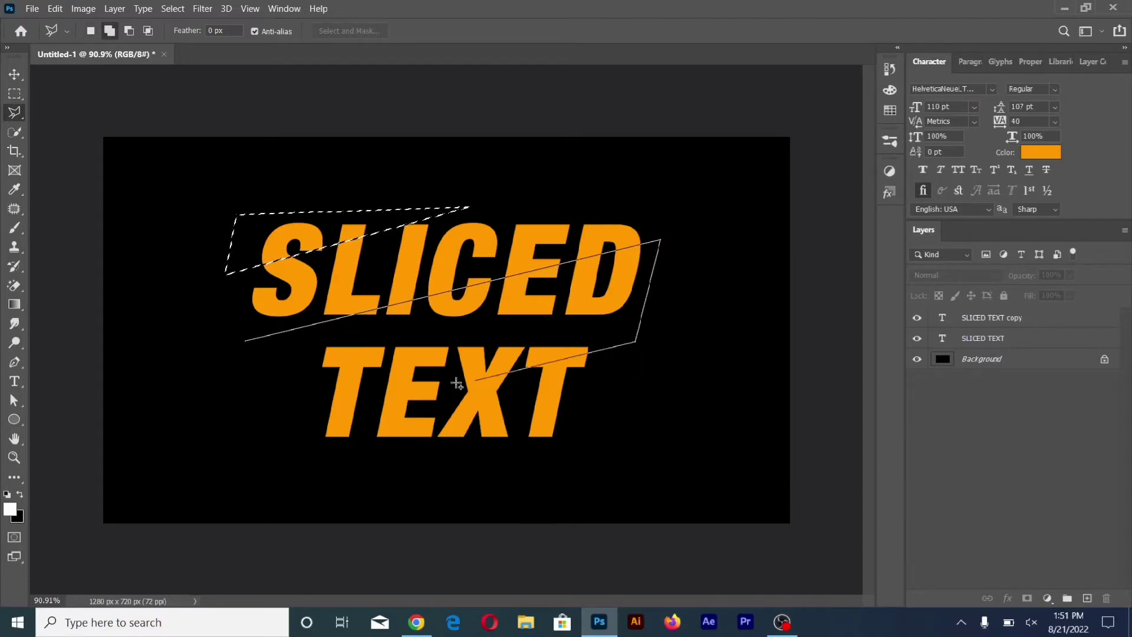
{"action": "left_click", "coordinate": [289, 408]}
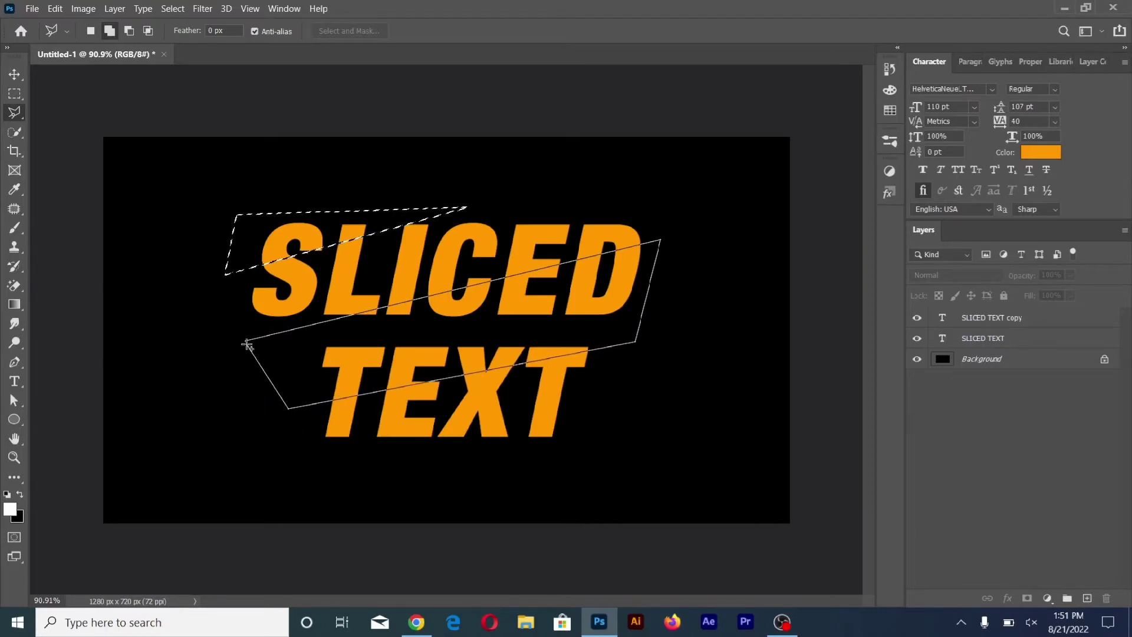
{"action": "left_click", "coordinate": [247, 342]}
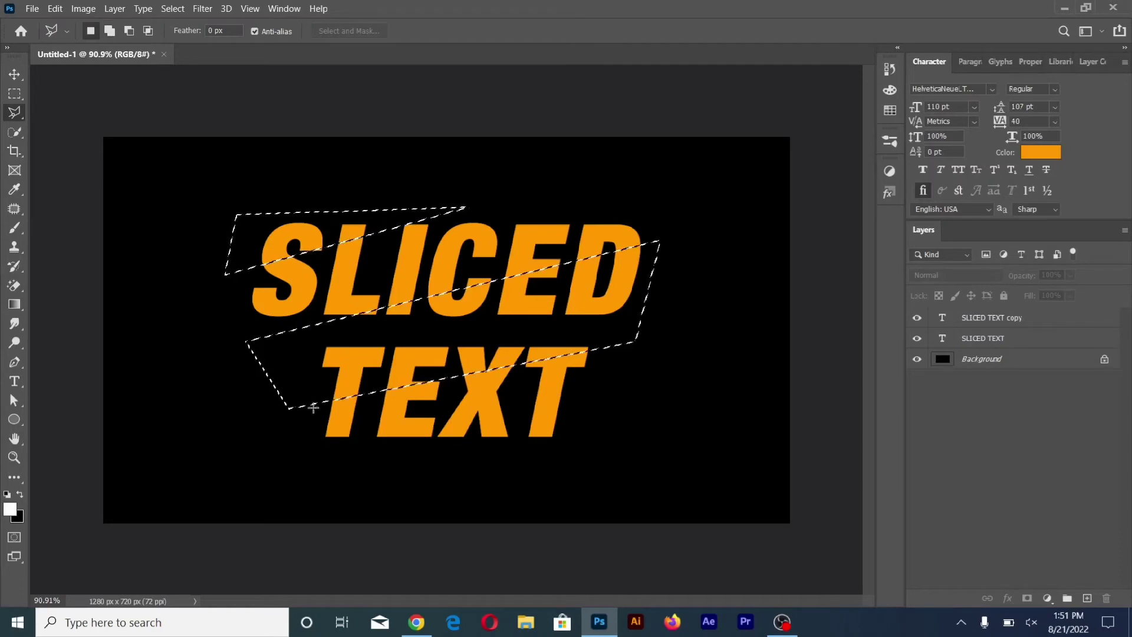
Add a third diagonal slice across the lower part of TEXT to the selection
{"action": "key", "text": "shift"}
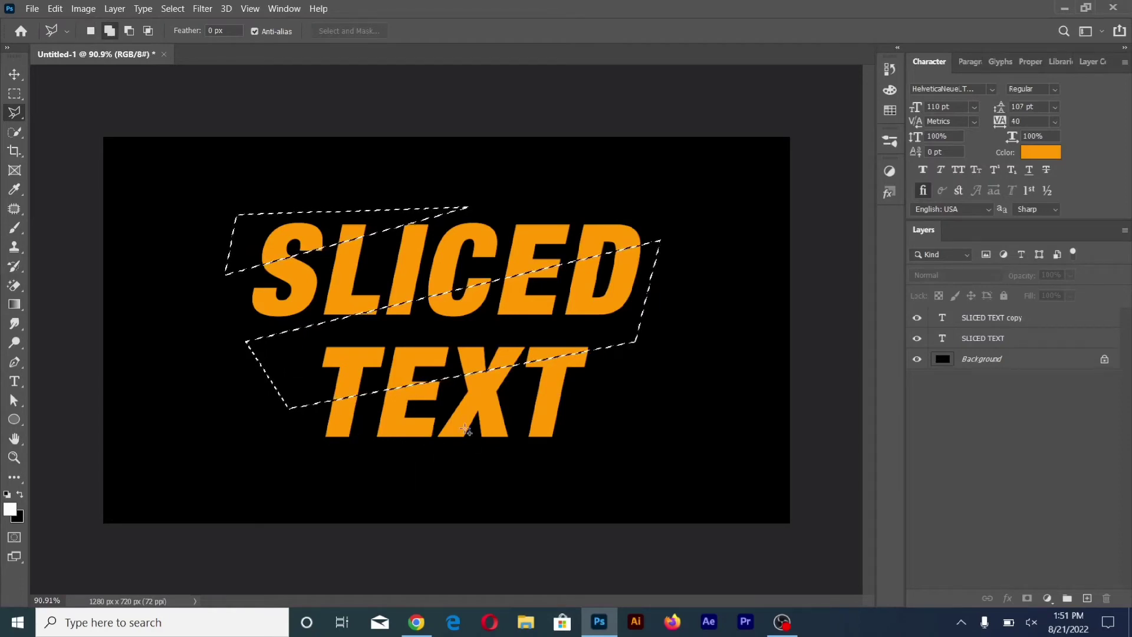
{"action": "left_click", "coordinate": [465, 429]}
{"action": "key", "text": "Escape"}
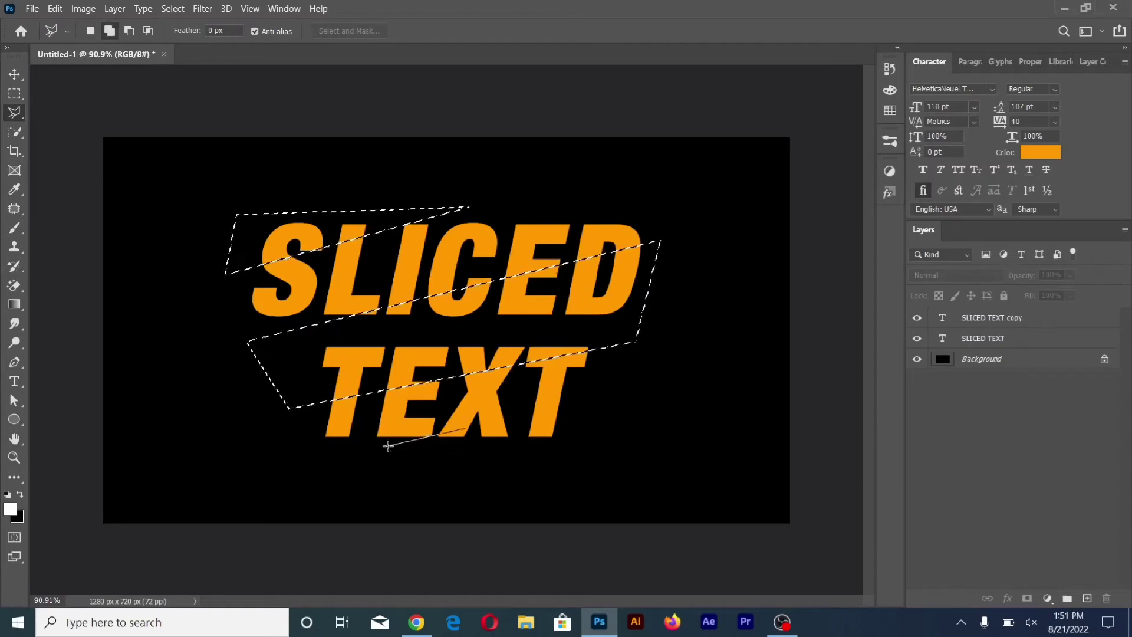
{"action": "left_click", "coordinate": [393, 447], "text": "shift"}
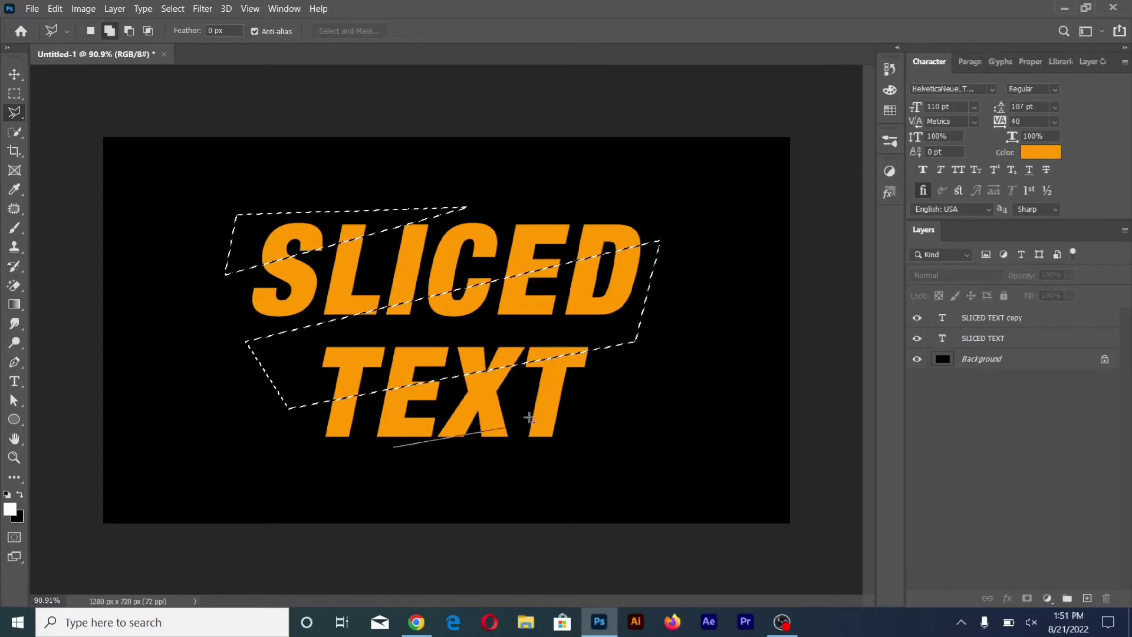
{"action": "left_click", "coordinate": [589, 388]}
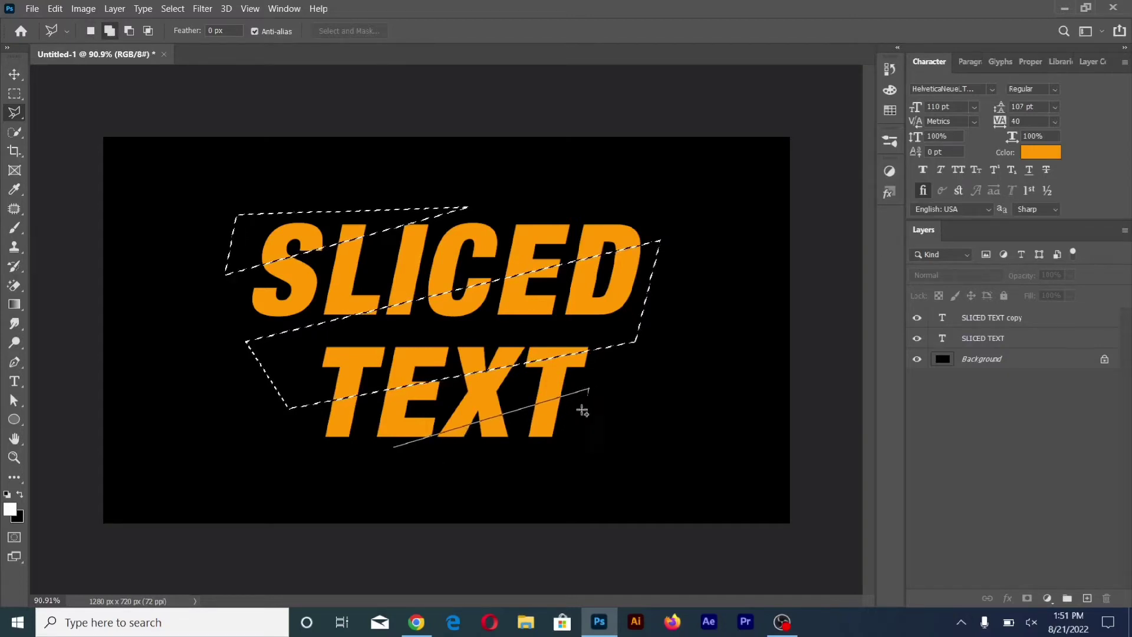
{"action": "left_click", "coordinate": [561, 467]}
{"action": "left_click", "coordinate": [395, 448]}
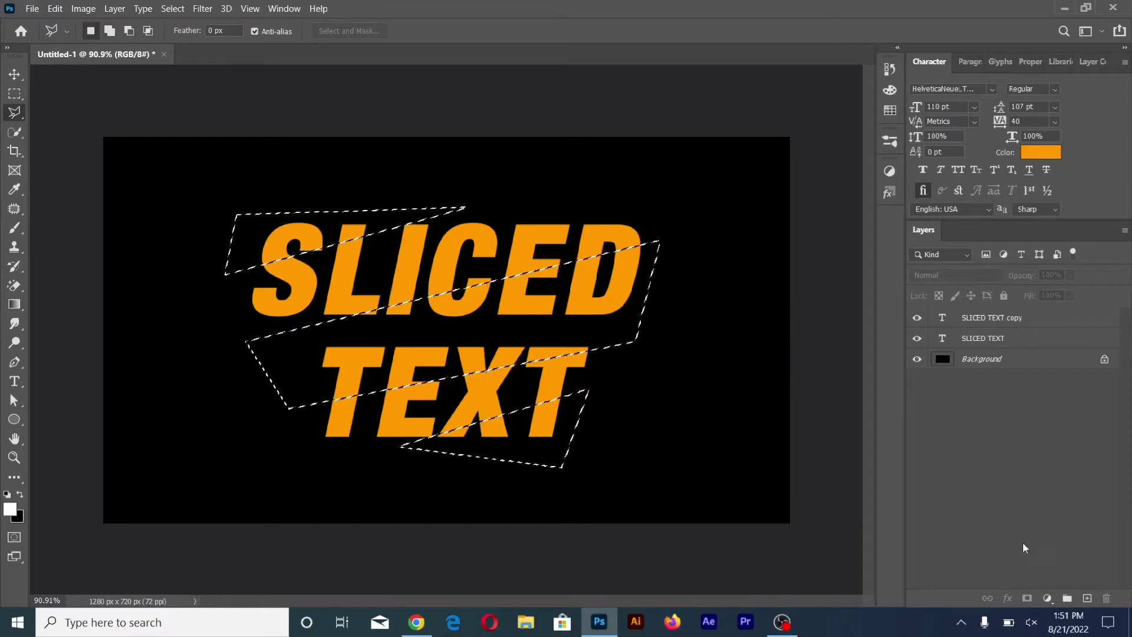
Mask SLICED TEXT copy with the slice selection, then reload that selection from its mask
{"action": "left_click", "coordinate": [1009, 319]}
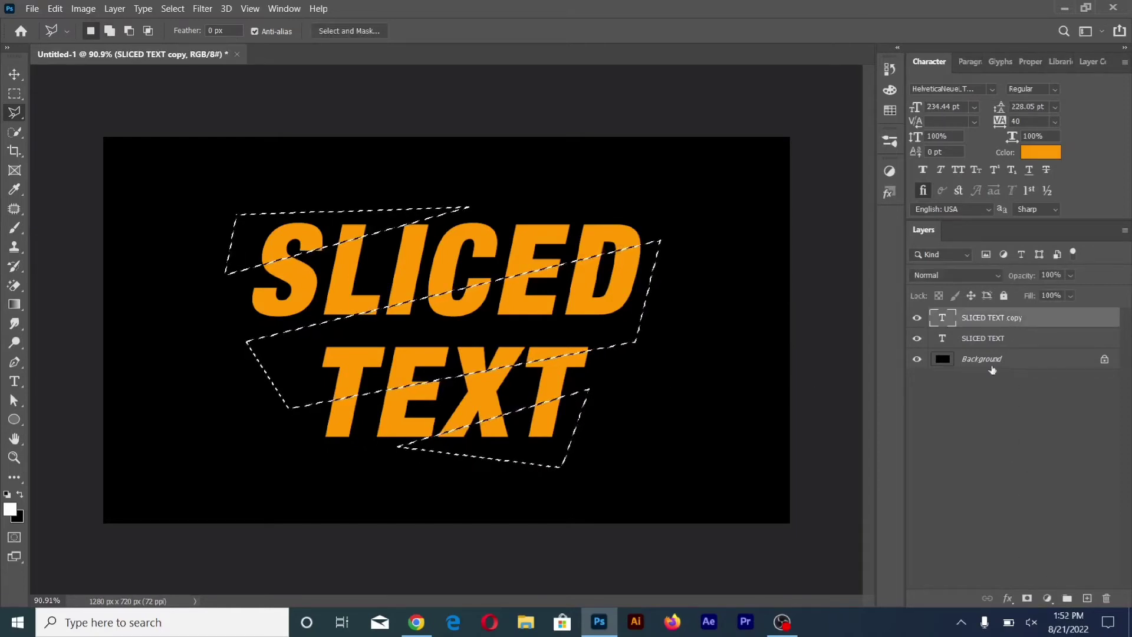
{"action": "left_click", "coordinate": [1027, 598]}
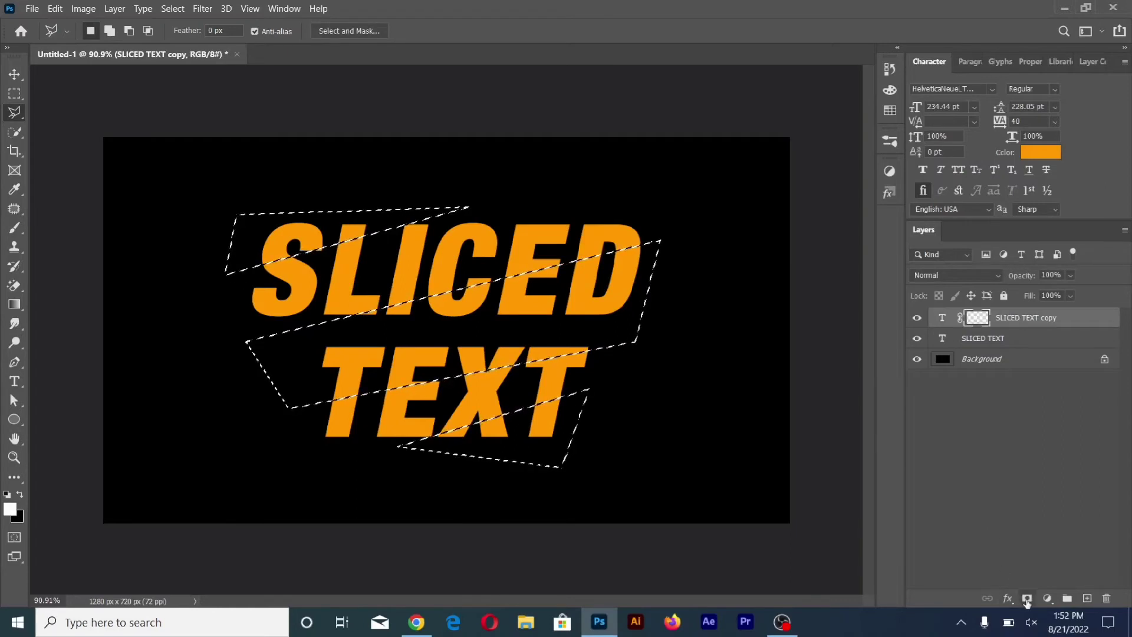
{"action": "key", "text": "alt+bracketleft"}
{"action": "left_click", "coordinate": [978, 319]}
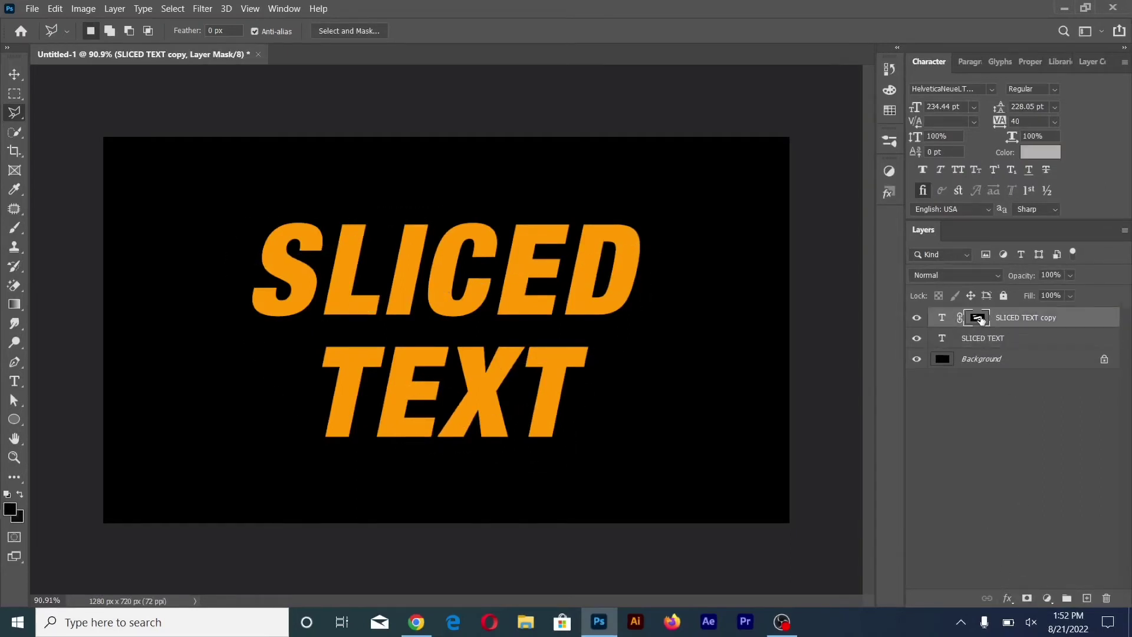
{"action": "left_click", "coordinate": [978, 319], "text": "ctrl"}
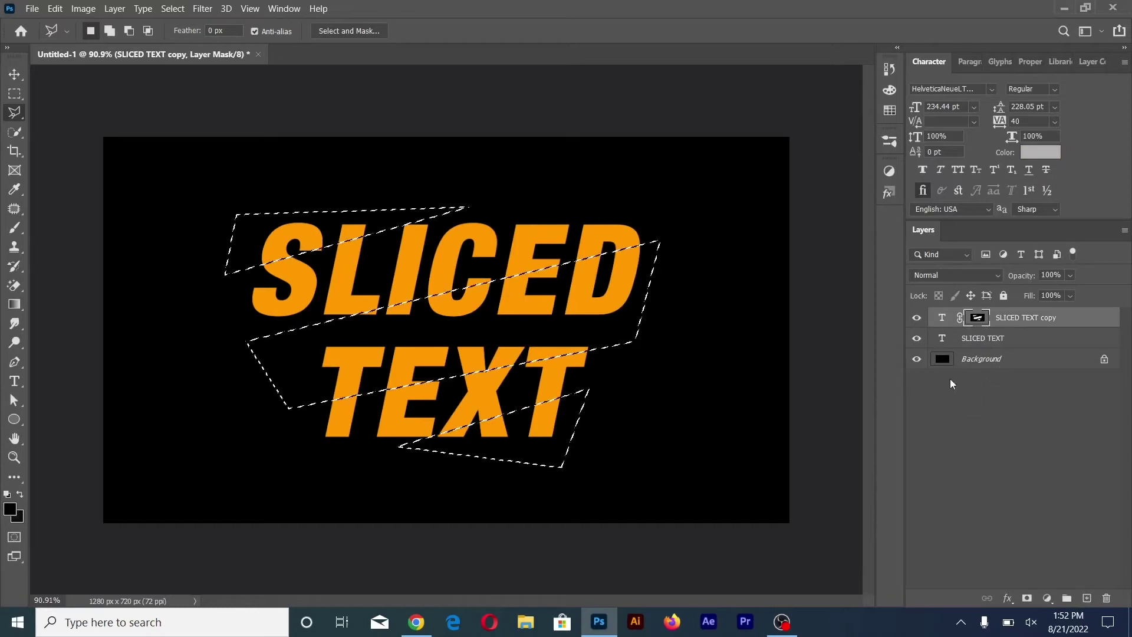
Give the original SLICED TEXT layer the complementary slice mask
{"action": "left_click", "coordinate": [974, 342]}
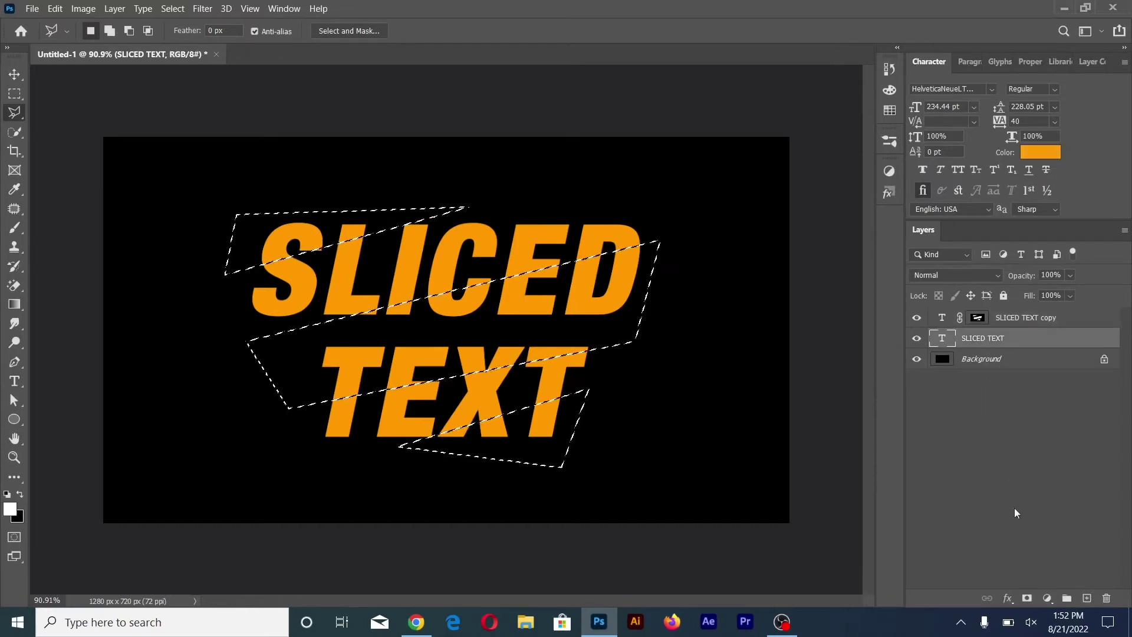
{"action": "left_click", "coordinate": [1026, 599]}
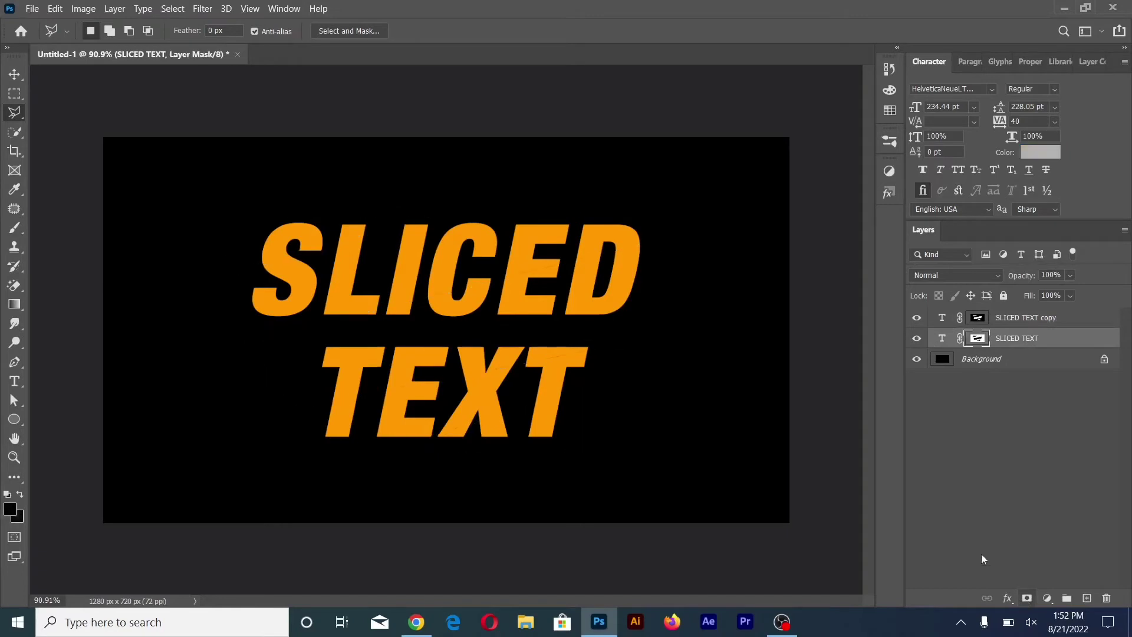
{"action": "left_click", "coordinate": [1005, 319]}
Apply a white Color Overlay to the SLICED TEXT copy layer via Blending Options
{"action": "right_click", "coordinate": [1008, 320]}
{"action": "left_click", "coordinate": [878, 21]}
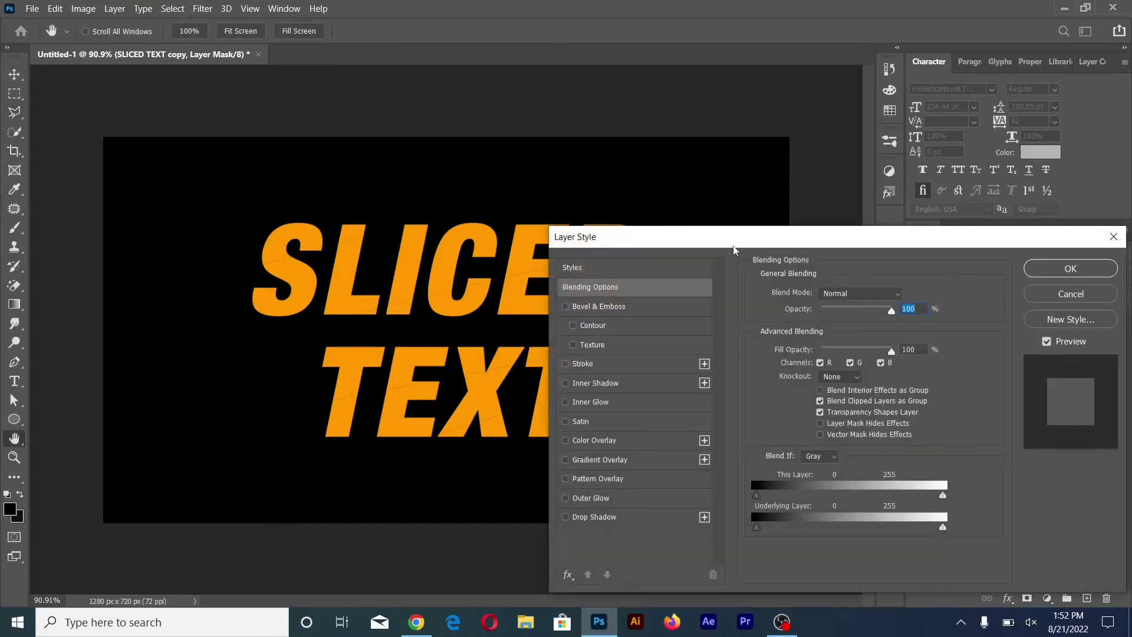
{"action": "left_click_drag", "start_coordinate": [734, 246], "coordinate": [853, 197]}
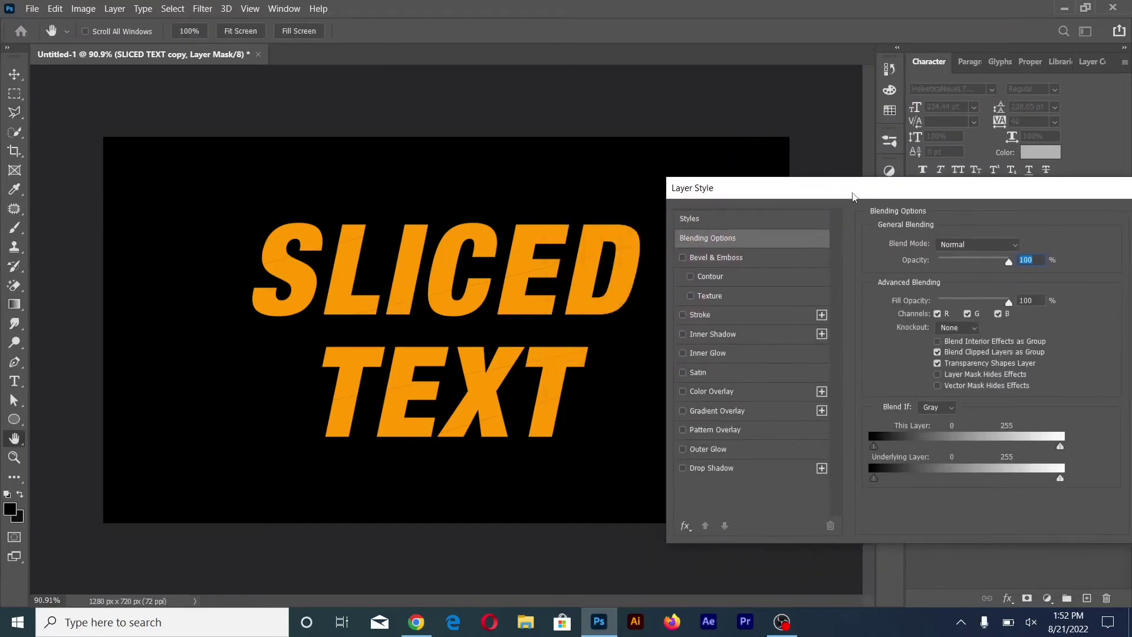
{"action": "left_click", "coordinate": [745, 398]}
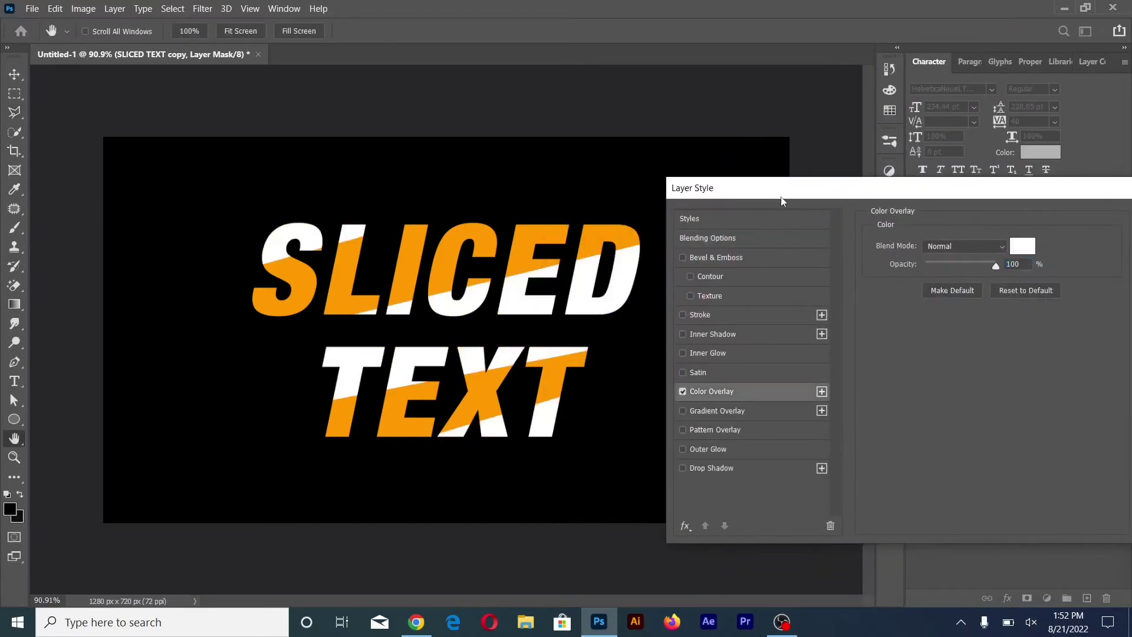
{"action": "left_click_drag", "start_coordinate": [780, 198], "coordinate": [680, 210]}
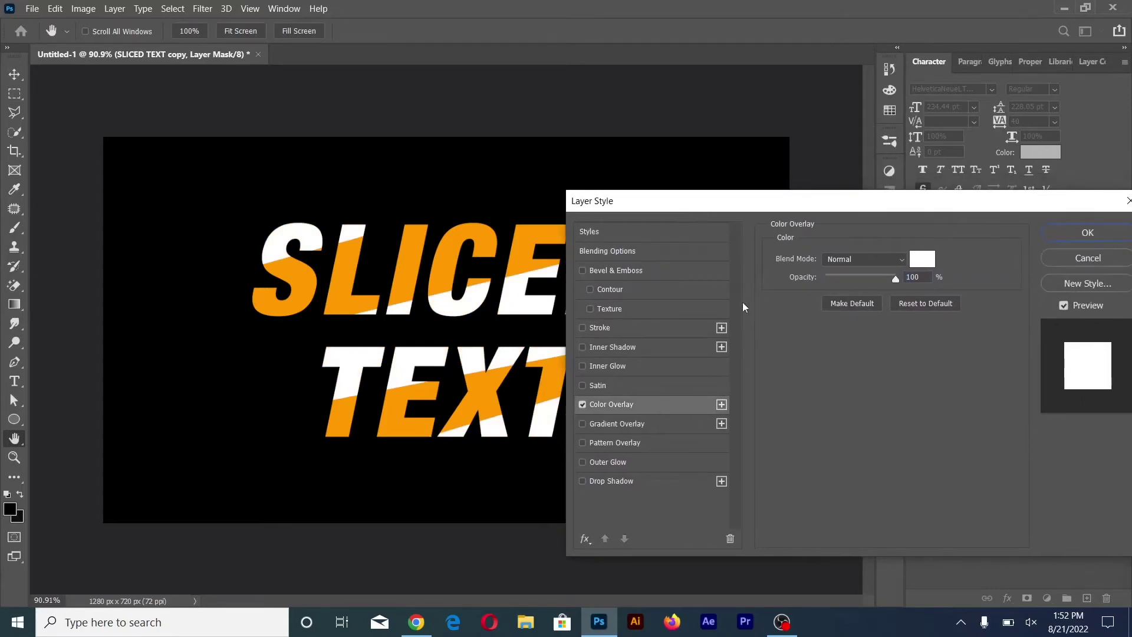
{"action": "left_click", "coordinate": [1055, 234]}
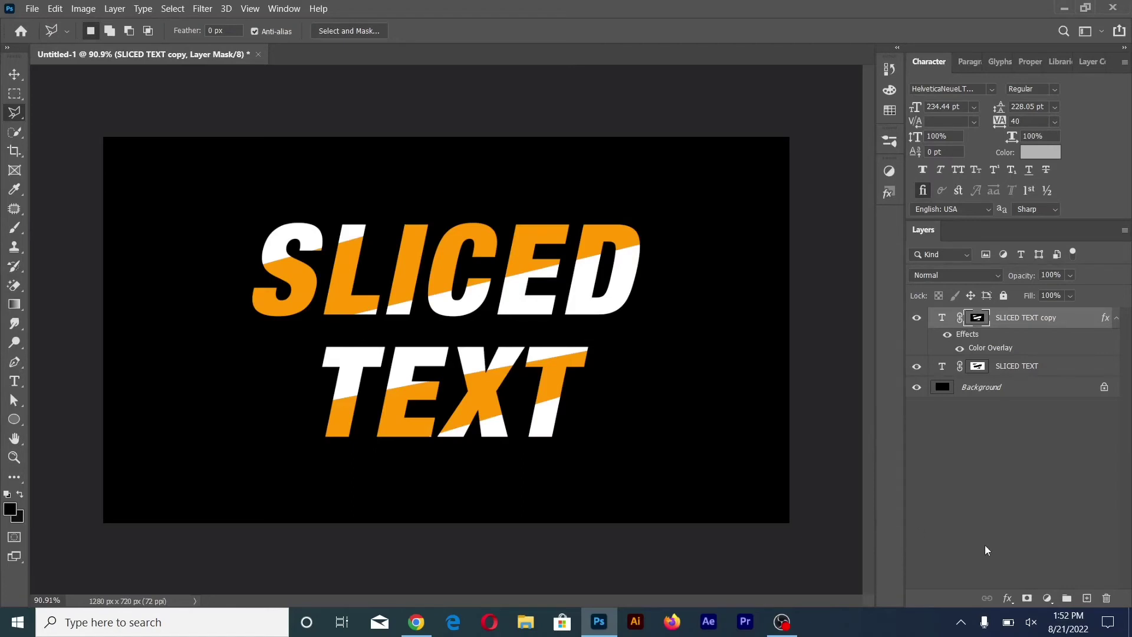
Add a Drop Shadow to the SLICED TEXT copy and experiment with its size
{"action": "left_click", "coordinate": [1010, 598]}
{"action": "left_click", "coordinate": [1021, 589]}
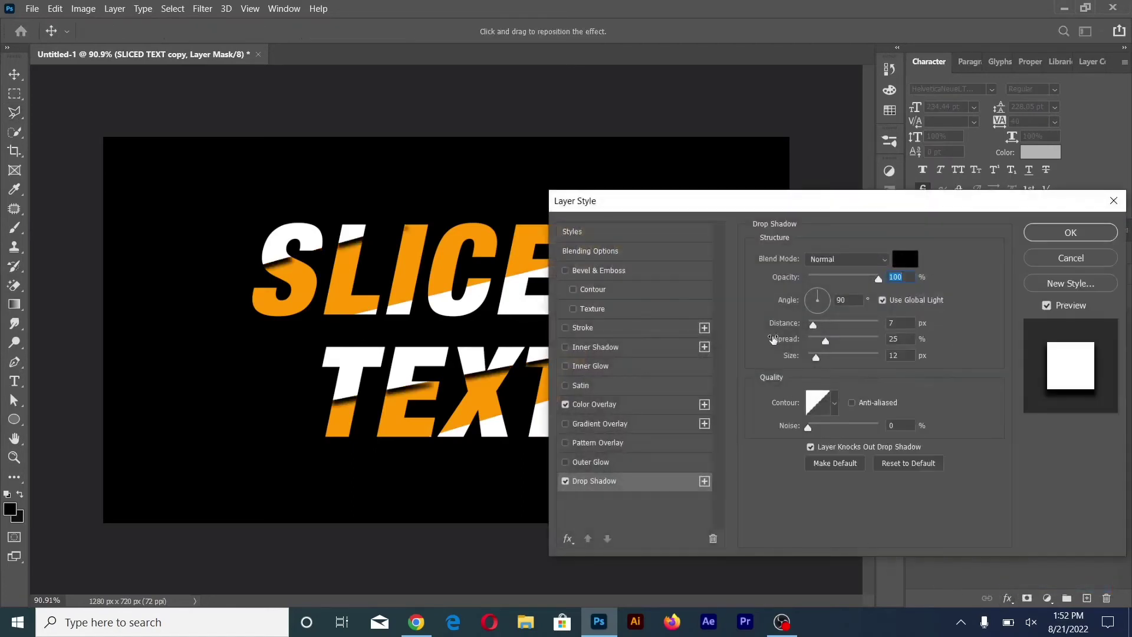
{"action": "left_click_drag", "start_coordinate": [856, 206], "coordinate": [893, 204]}
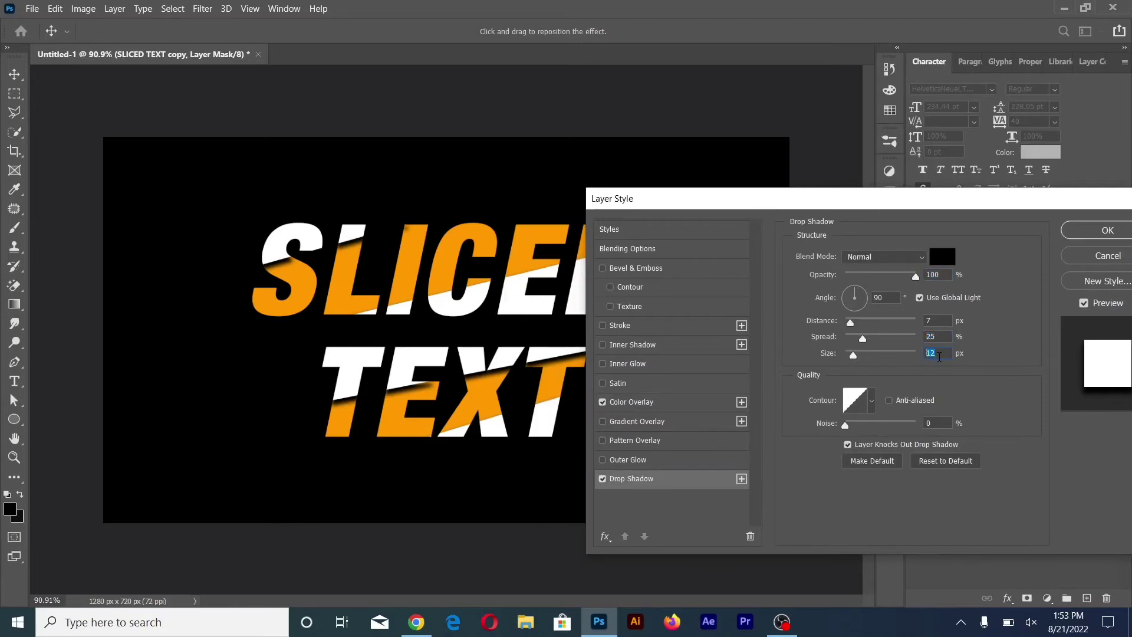
{"action": "key", "text": "Up"}
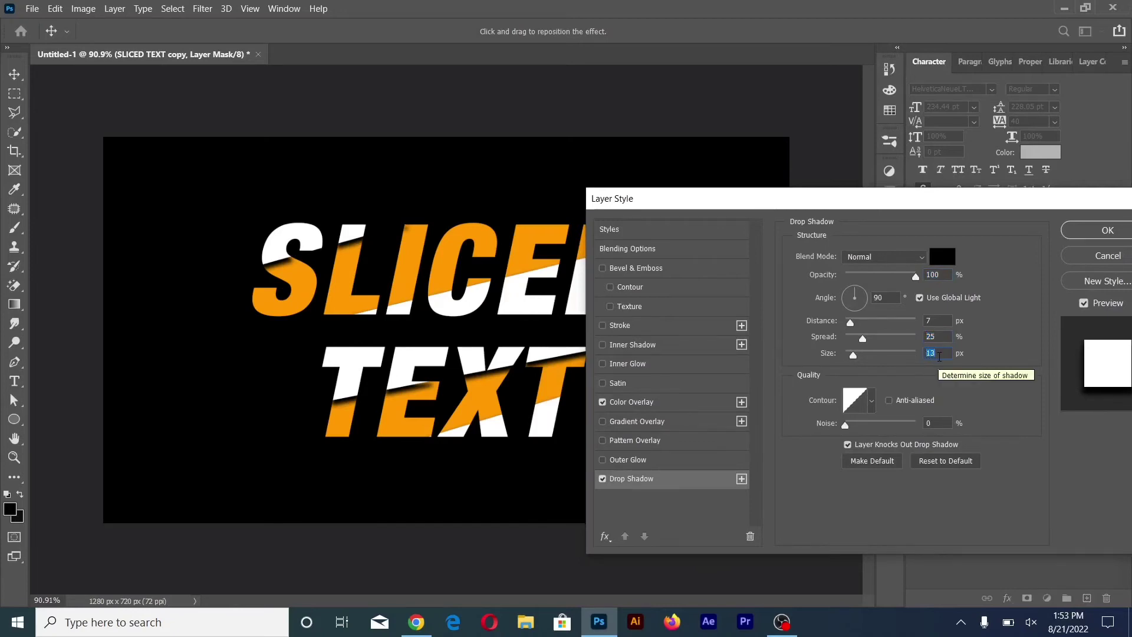
{"action": "key", "text": "Up"}
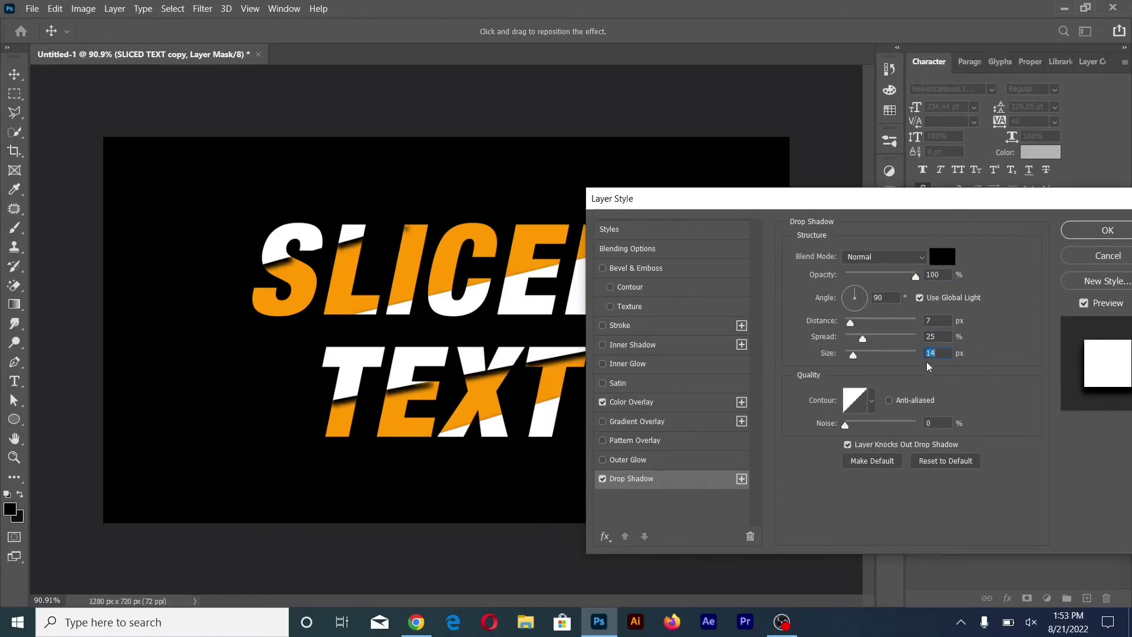
{"action": "key", "text": "Down"}
{"action": "key", "text": "Down"}
{"action": "key", "text": "Down"}
{"action": "key", "text": "Down"}
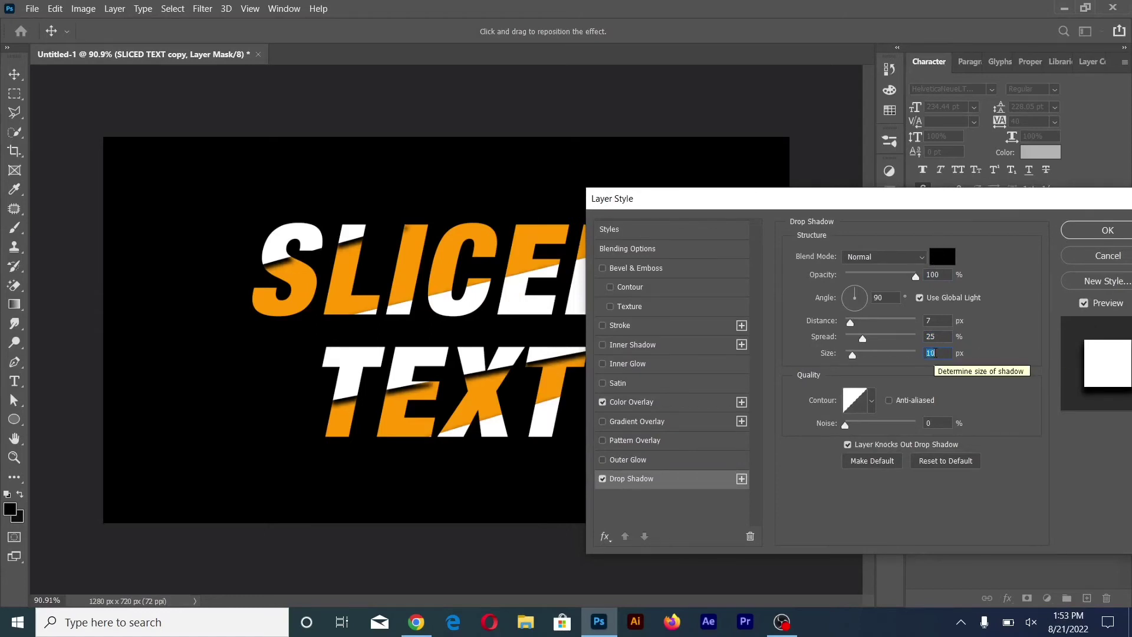
{"action": "key", "text": "Down"}
{"action": "key", "text": "Down"}
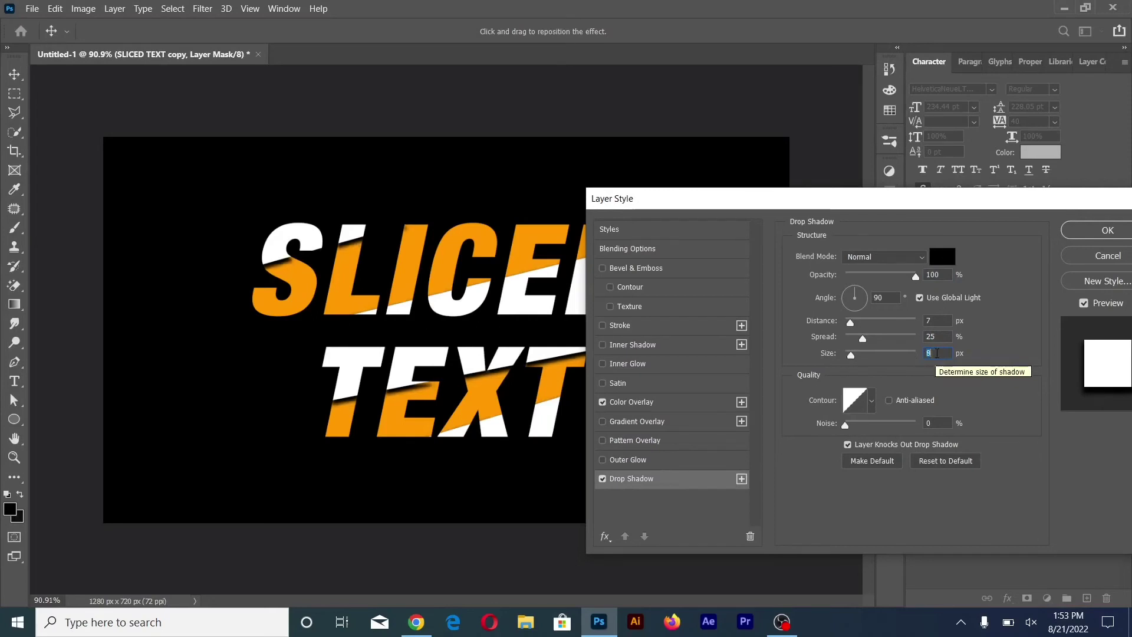
{"action": "key", "text": "Down"}
{"action": "key", "text": "Down"}
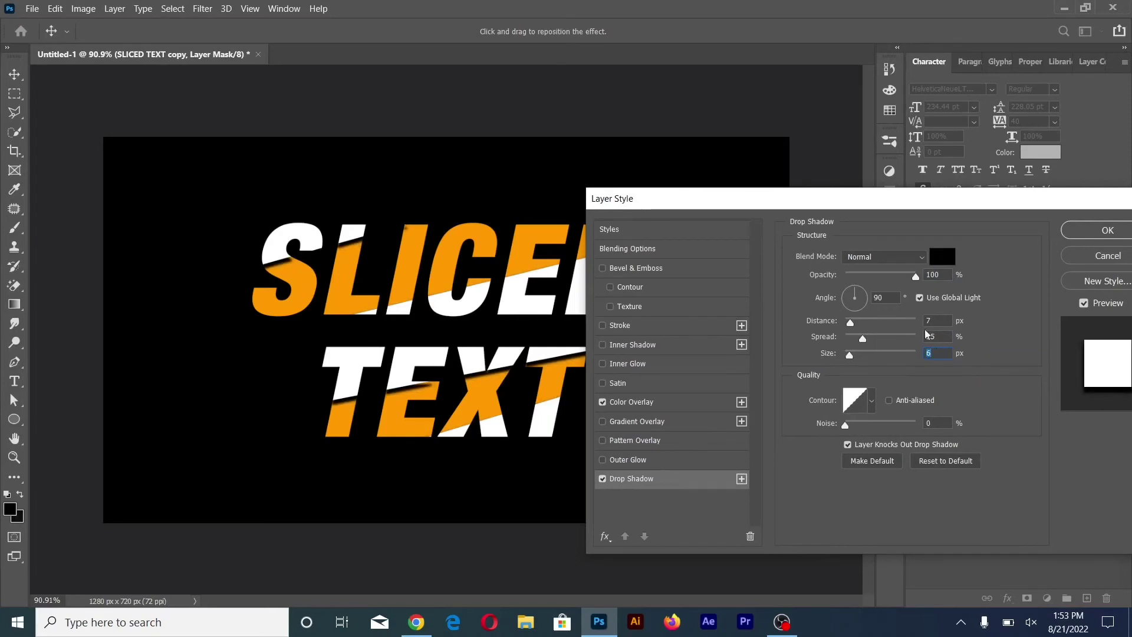
Finish the shadow at 4 px distance, 12% spread and 12 px size
{"action": "key", "text": "Down"}
{"action": "key", "text": "Down"}
{"action": "key", "text": "Down"}
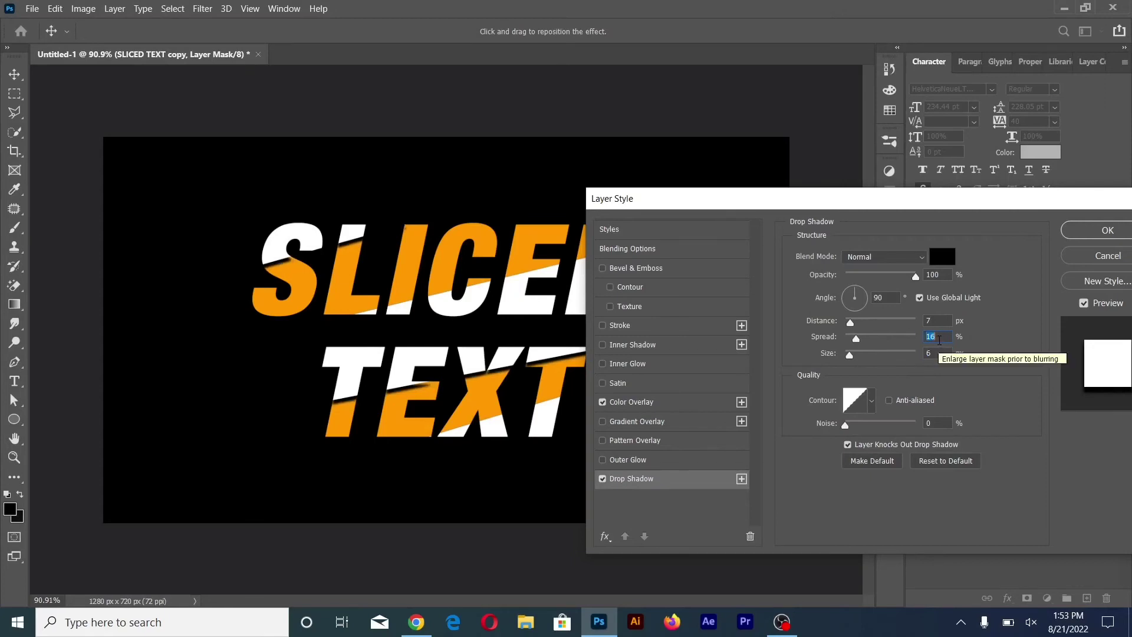
{"action": "left_click", "coordinate": [926, 321]}
{"action": "key", "text": "Down"}
{"action": "key", "text": "Down"}
{"action": "key", "text": "Down"}
{"action": "key", "text": "Down"}
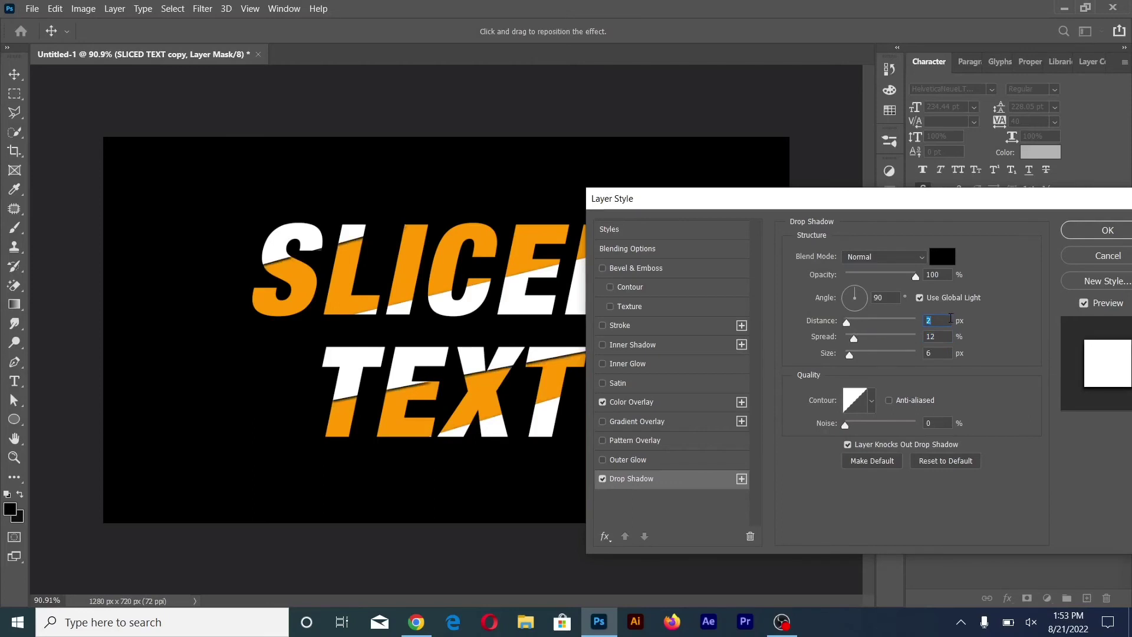
{"action": "key", "text": "Up"}
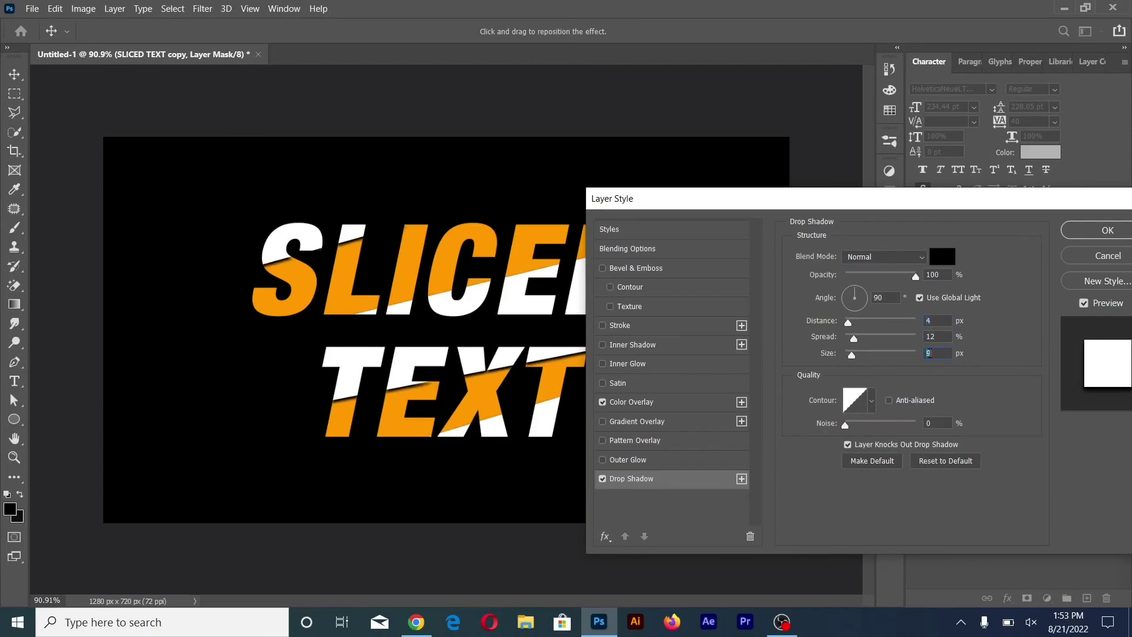
{"action": "key", "text": "Up"}
{"action": "left_click_drag", "start_coordinate": [970, 201], "coordinate": [932, 220]}
{"action": "left_click", "coordinate": [1039, 253]}
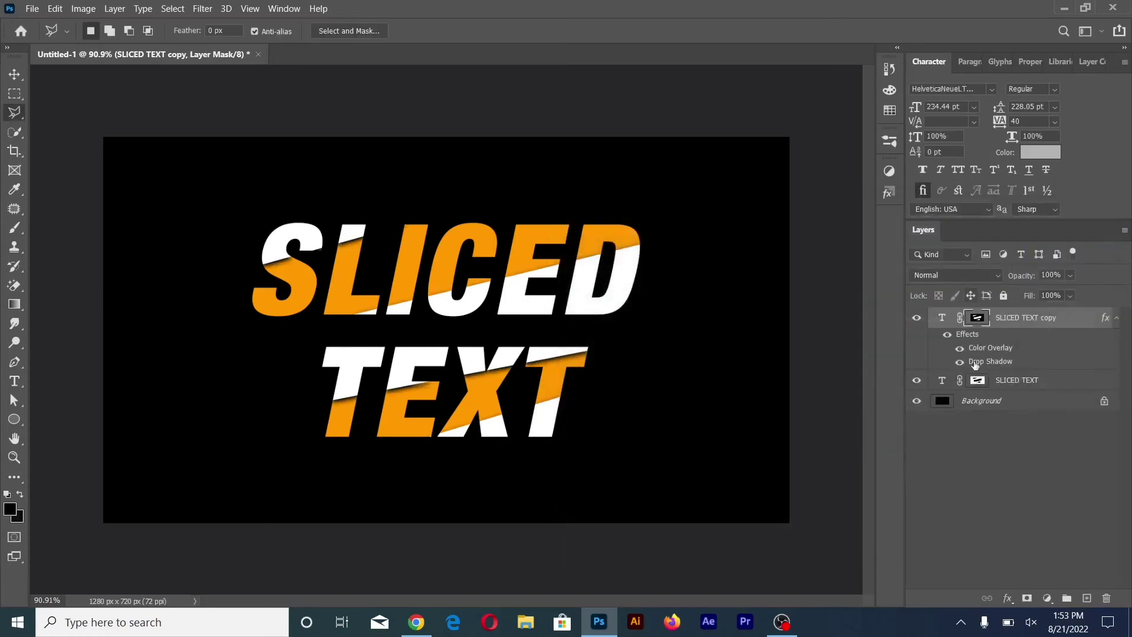
{"action": "left_click", "coordinate": [17, 76]}
{"action": "left_click", "coordinate": [189, 139]}
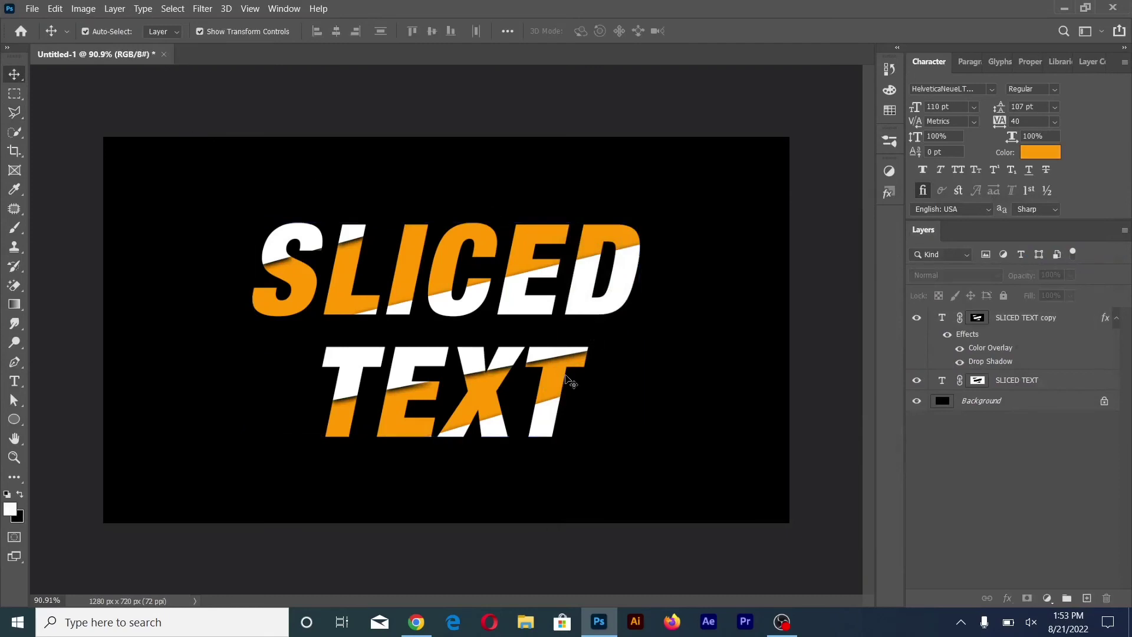
{"action": "left_click", "coordinate": [917, 318]}
{"action": "left_click", "coordinate": [917, 318]}
{"action": "left_click", "coordinate": [917, 382]}
{"action": "left_click", "coordinate": [917, 382]}
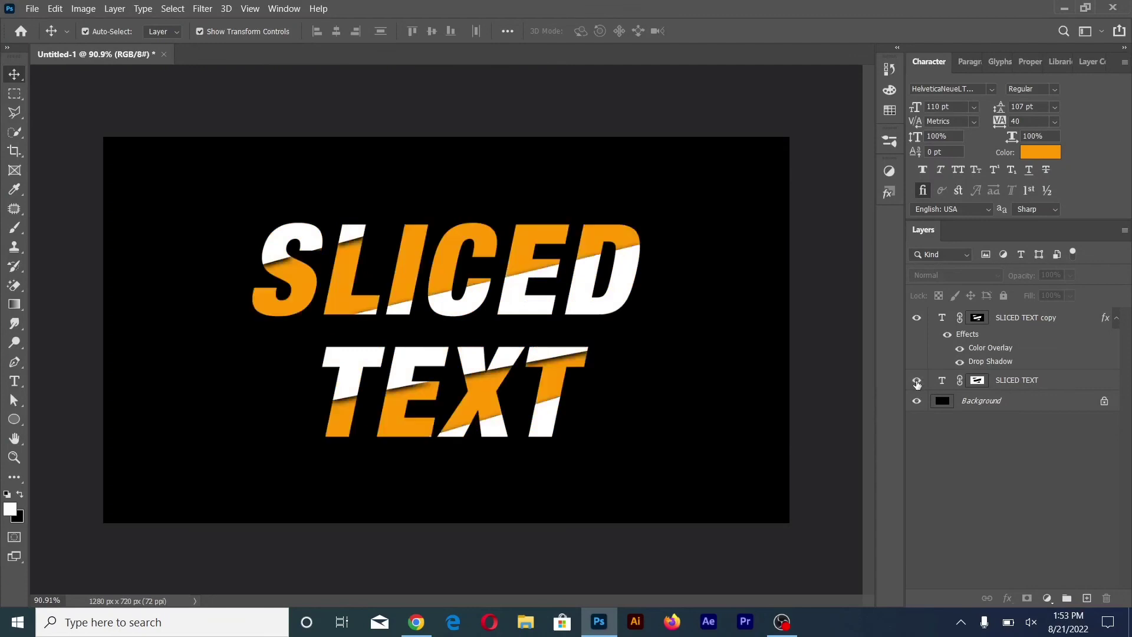